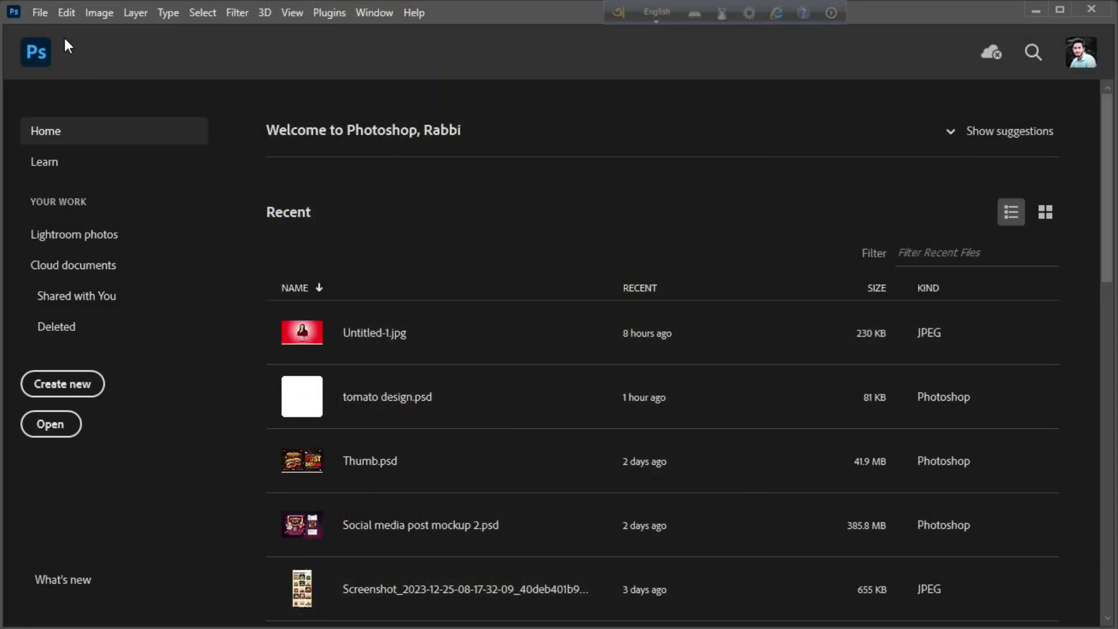
# - Open the portrait image 2 from the Photo Retouching folder
pyautogui.click(40, 13)
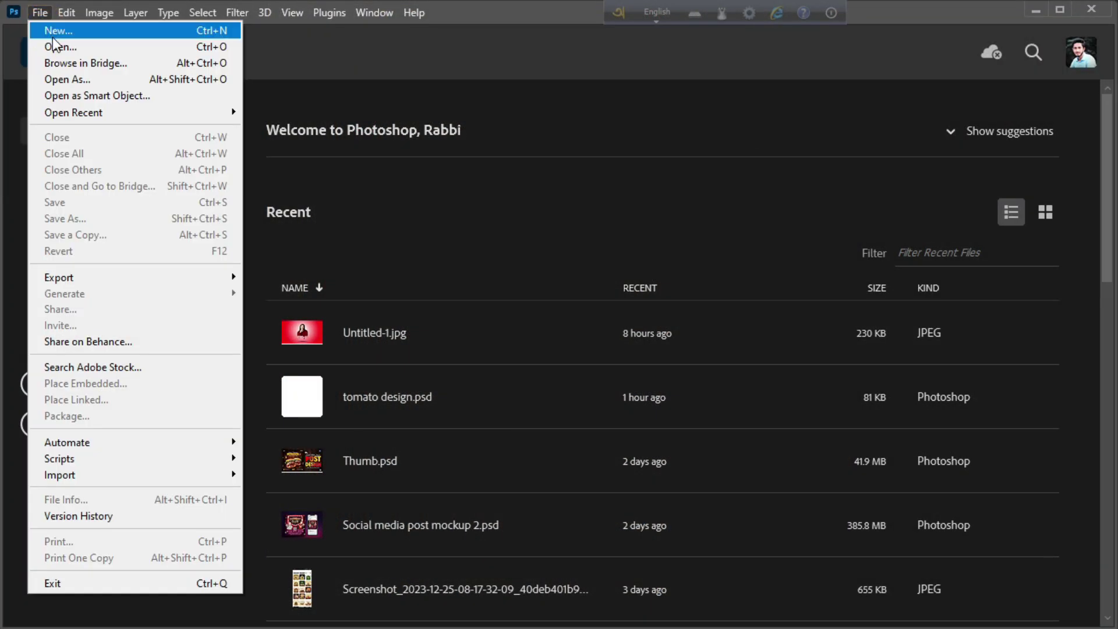
pyautogui.click(54, 47)
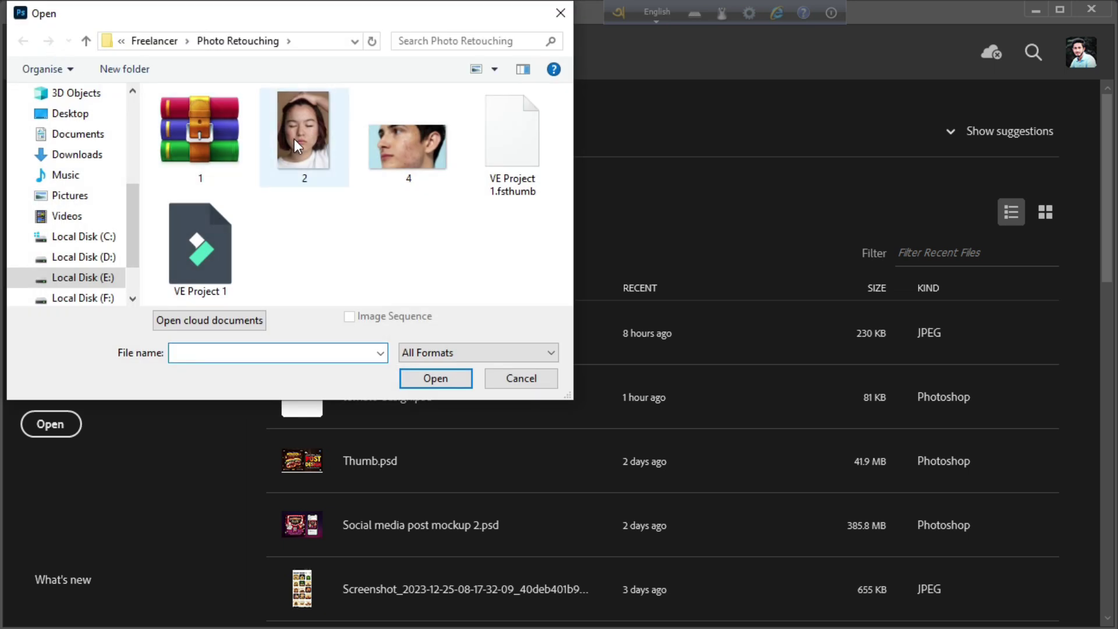
pyautogui.doubleClick(296, 135)
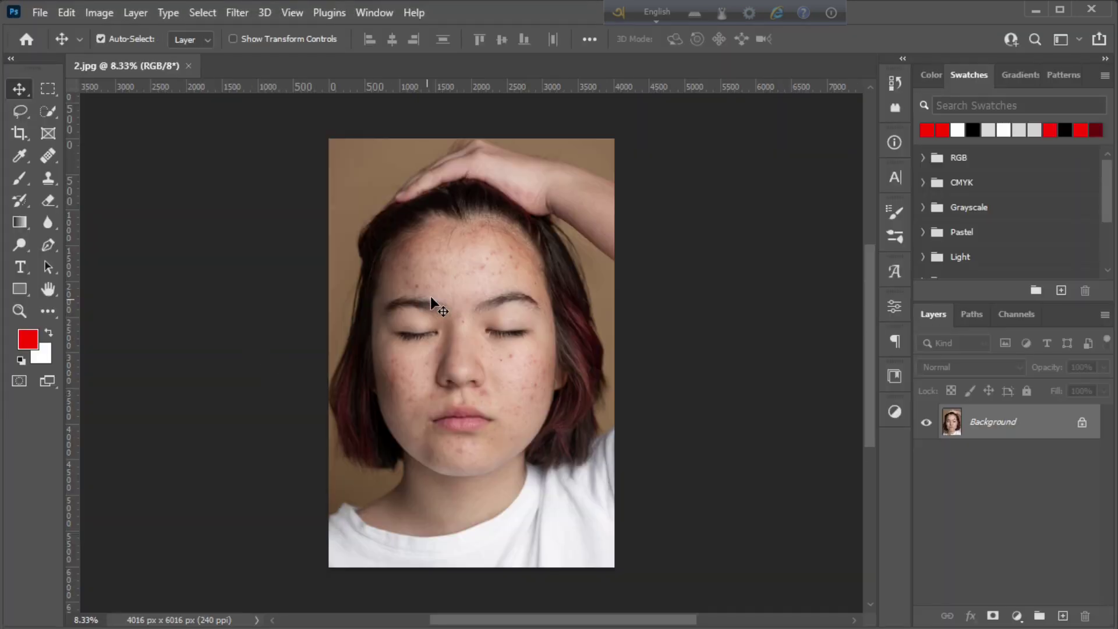
# - Crop the portrait vertically to frame the face, trimming the area above the head and the shirt below the neck
pyautogui.scroll(2, 88, 183)
pyautogui.click(19, 133)
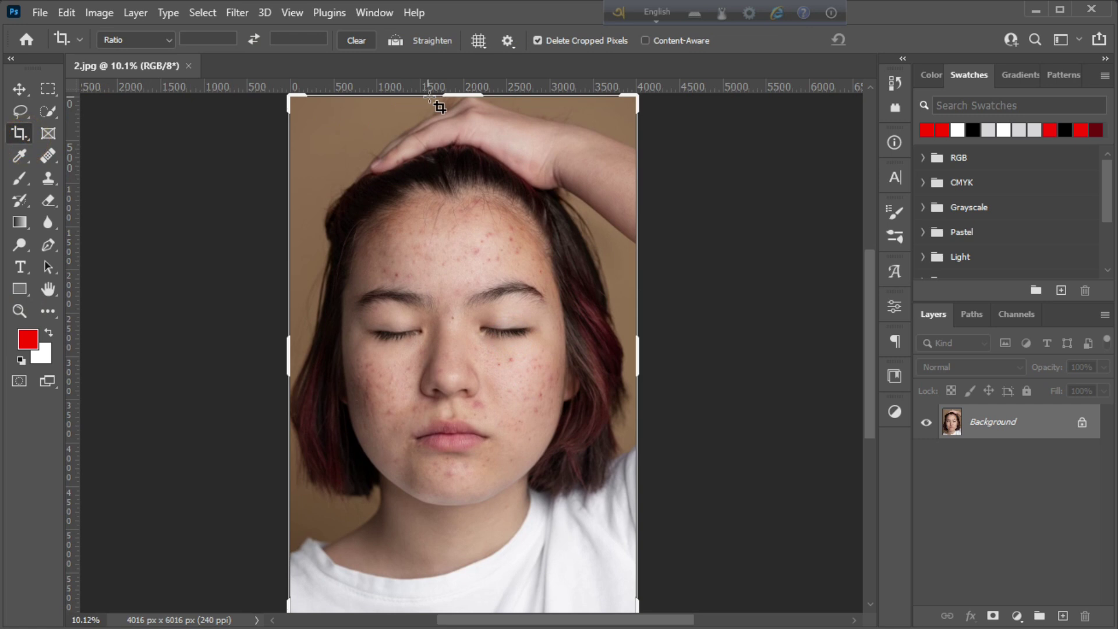
pyautogui.moveTo(462, 97); pyautogui.dragTo(461, 118)
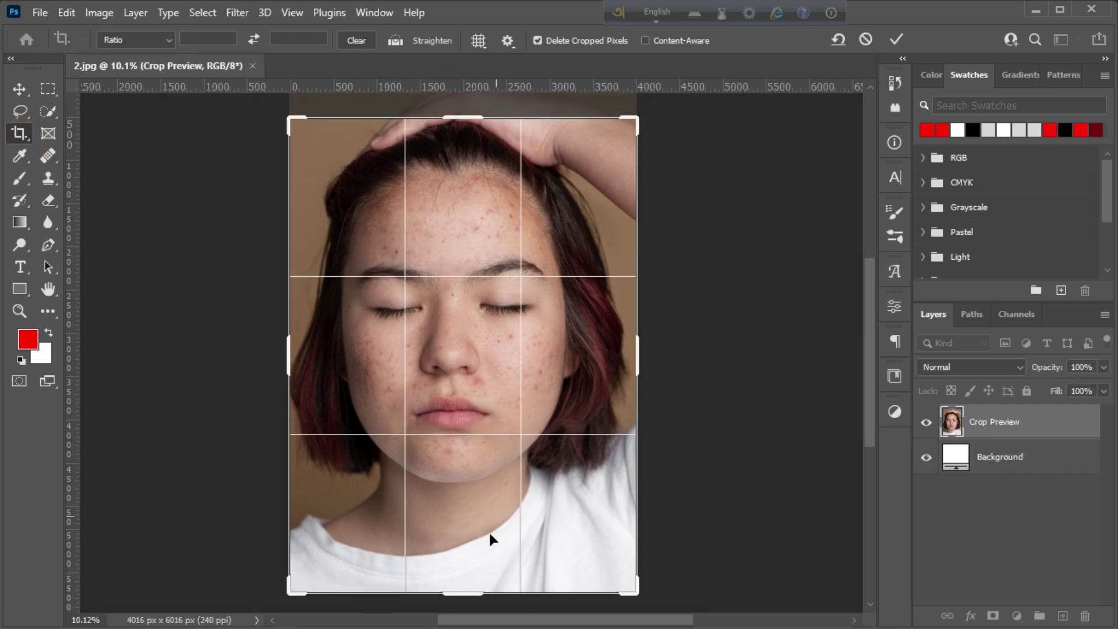
pyautogui.moveTo(463, 591); pyautogui.dragTo(466, 543)
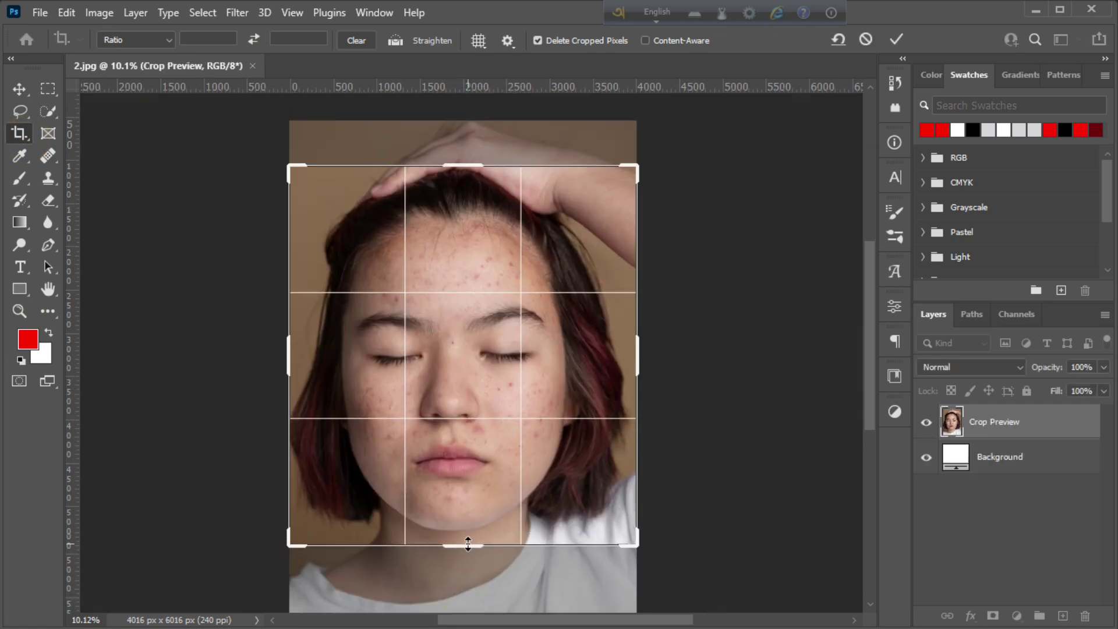
pyautogui.click(896, 40)
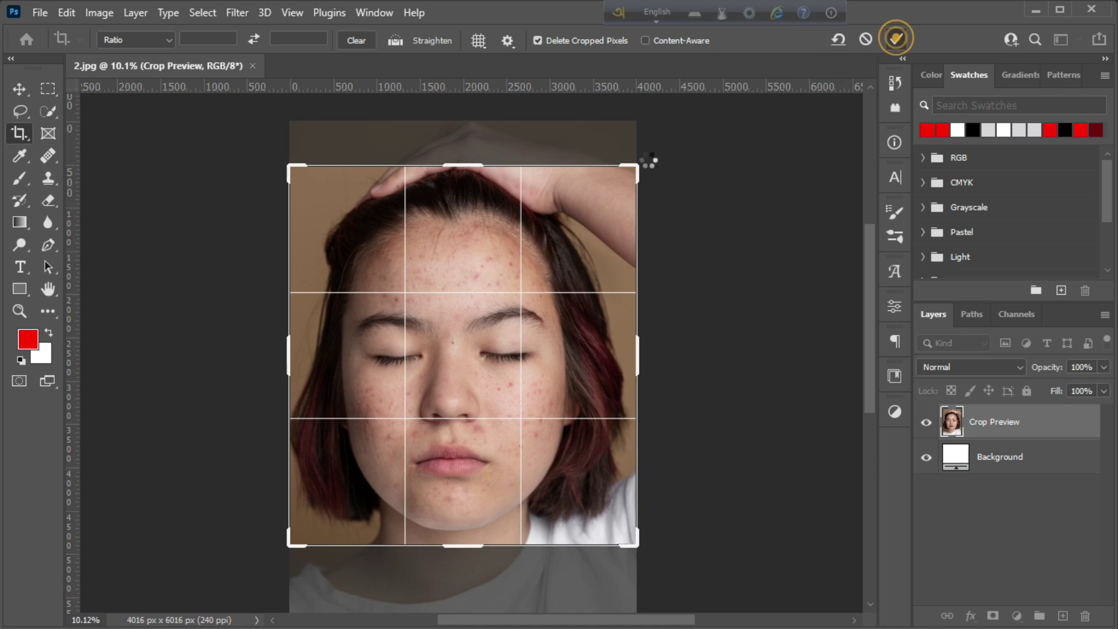
pyautogui.press('z')
pyautogui.moveTo(459, 418)
pyautogui.mouseDown()
pyautogui.moveTo(484, 421)
pyautogui.moveTo(466, 418)
pyautogui.mouseUp()
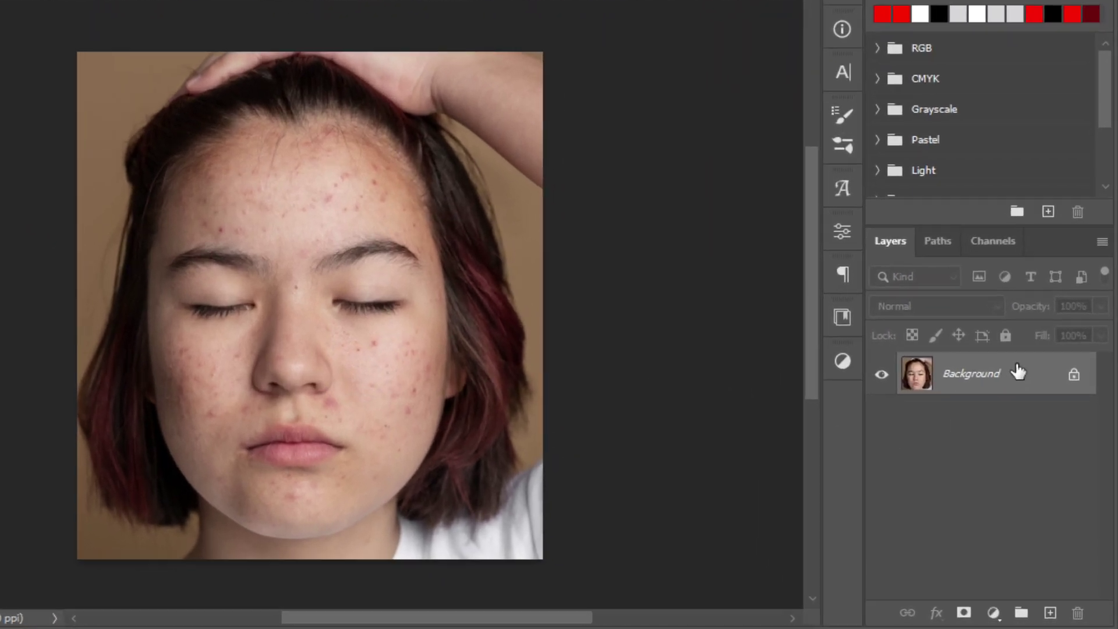
# - Duplicate the Background layer and set the copy's blend mode to Vivid Light
pyautogui.moveTo(1035, 418); pyautogui.dragTo(1046, 610)
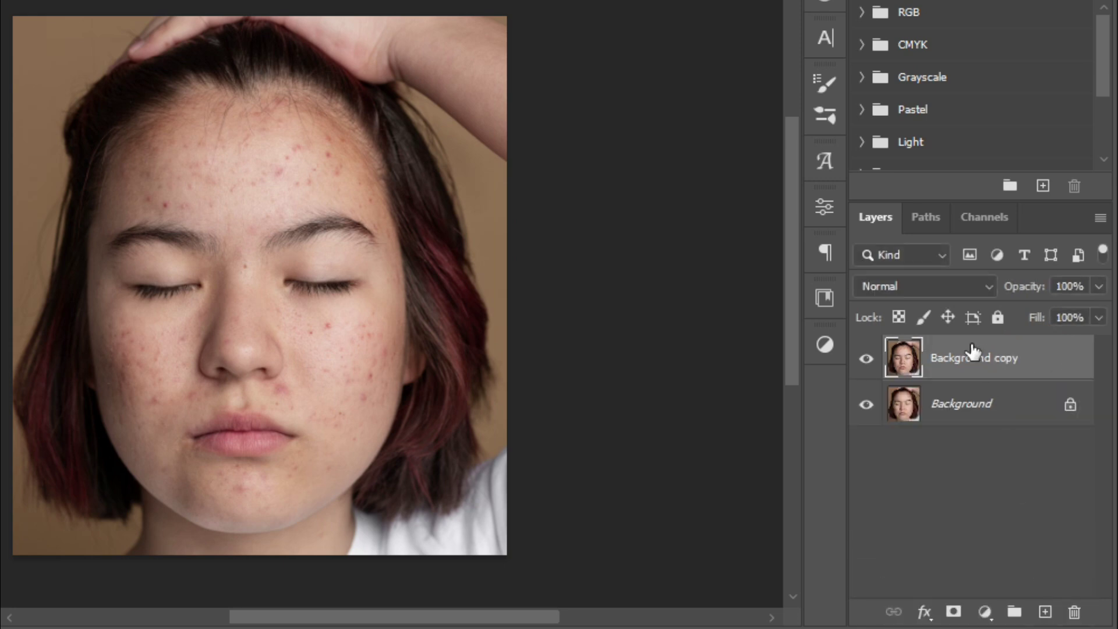
pyautogui.click(906, 283)
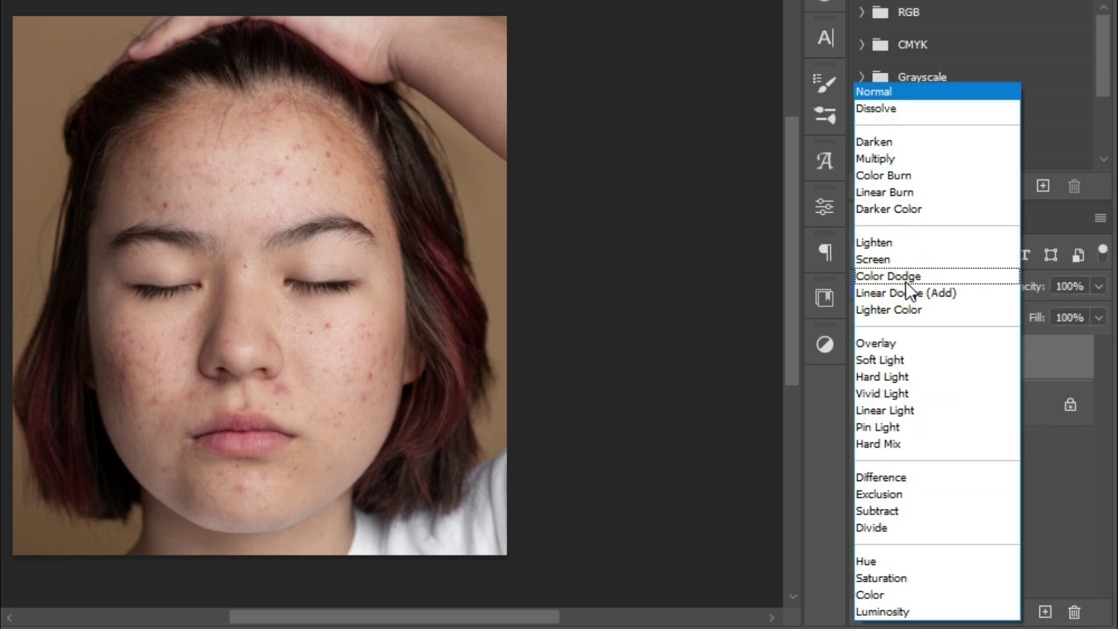
pyautogui.click(899, 391)
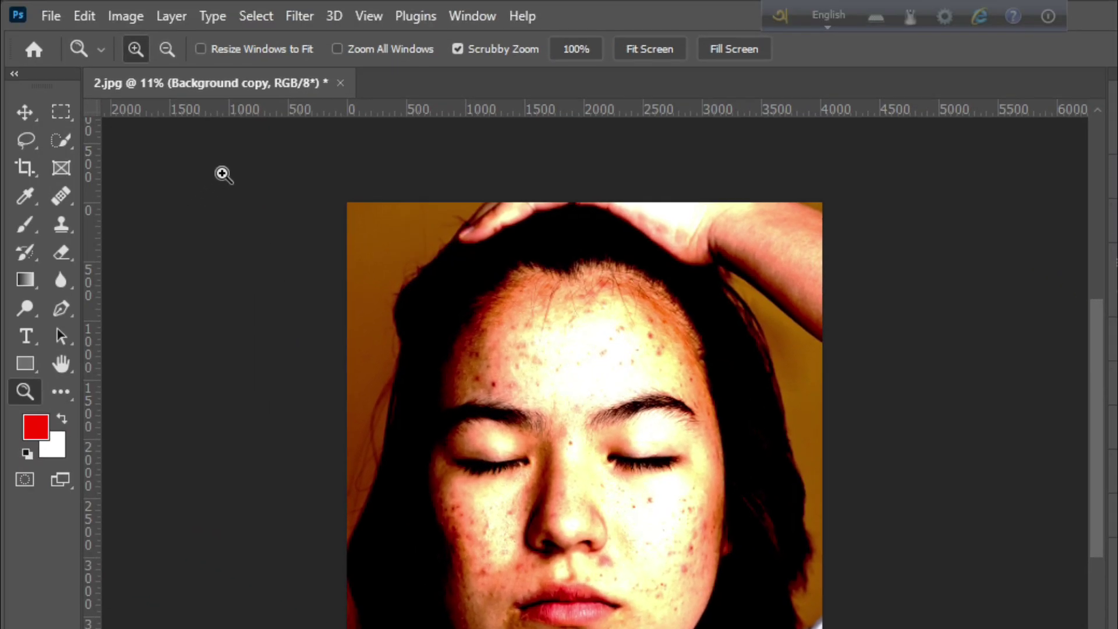
# - Invert the colors of the Background copy layer
pyautogui.click(123, 12)
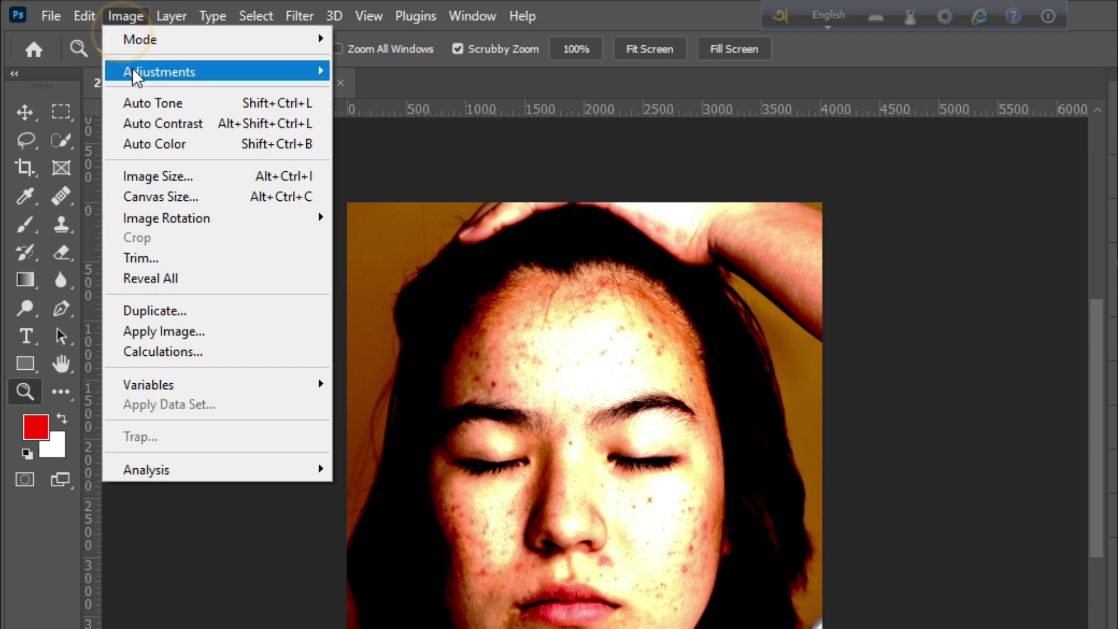
pyautogui.moveTo(318, 69)
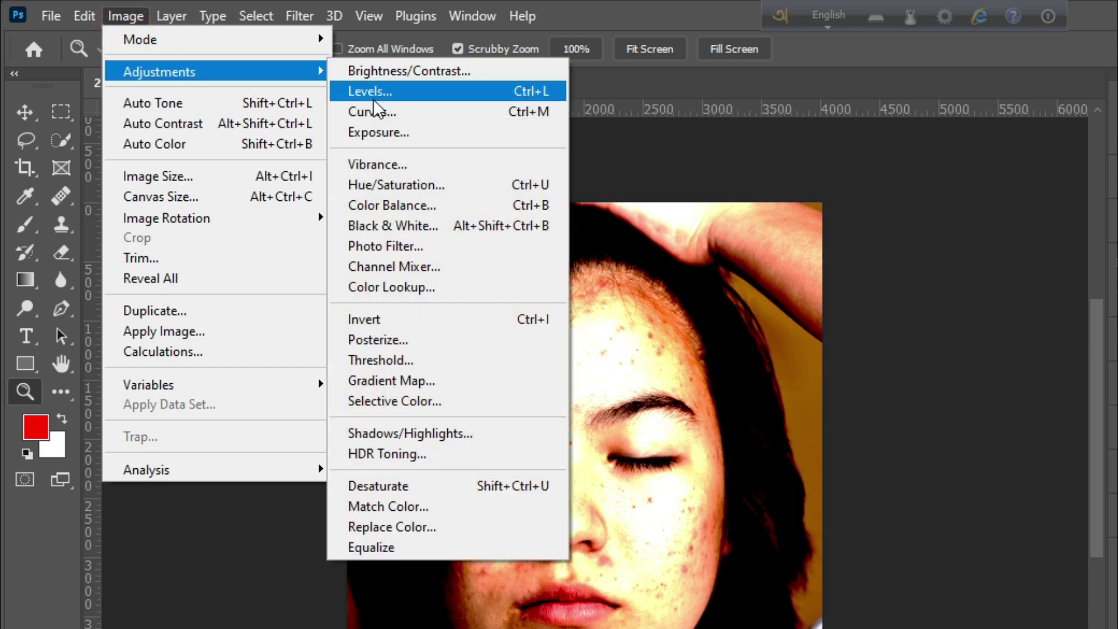
pyautogui.click(379, 318)
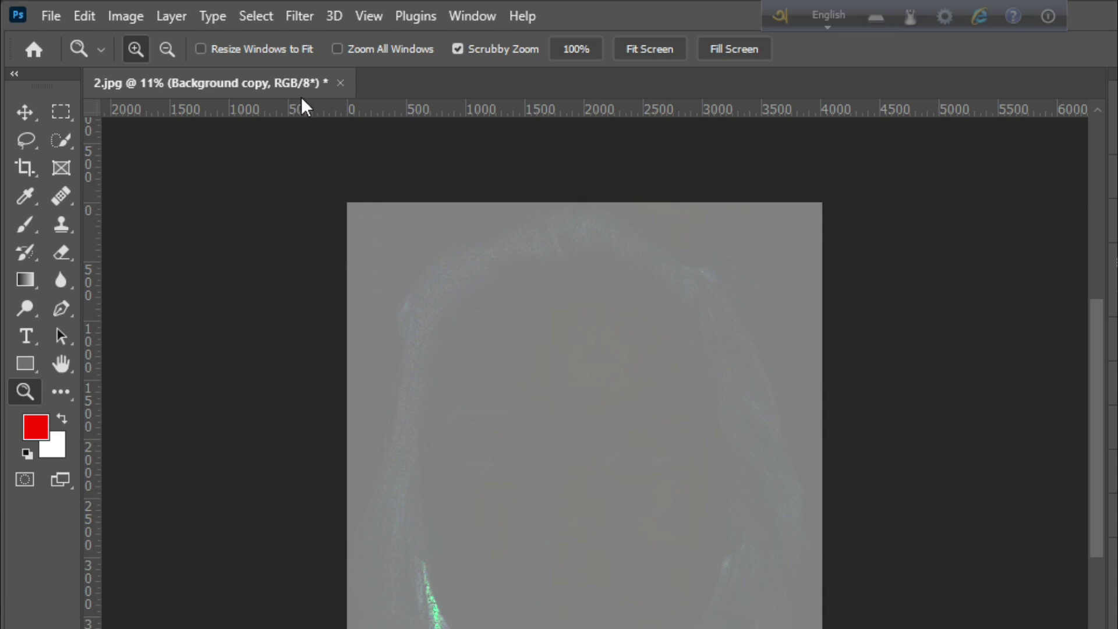
# - Apply a High Pass filter with a radius of 43 pixels to the Background copy layer
pyautogui.click(293, 17)
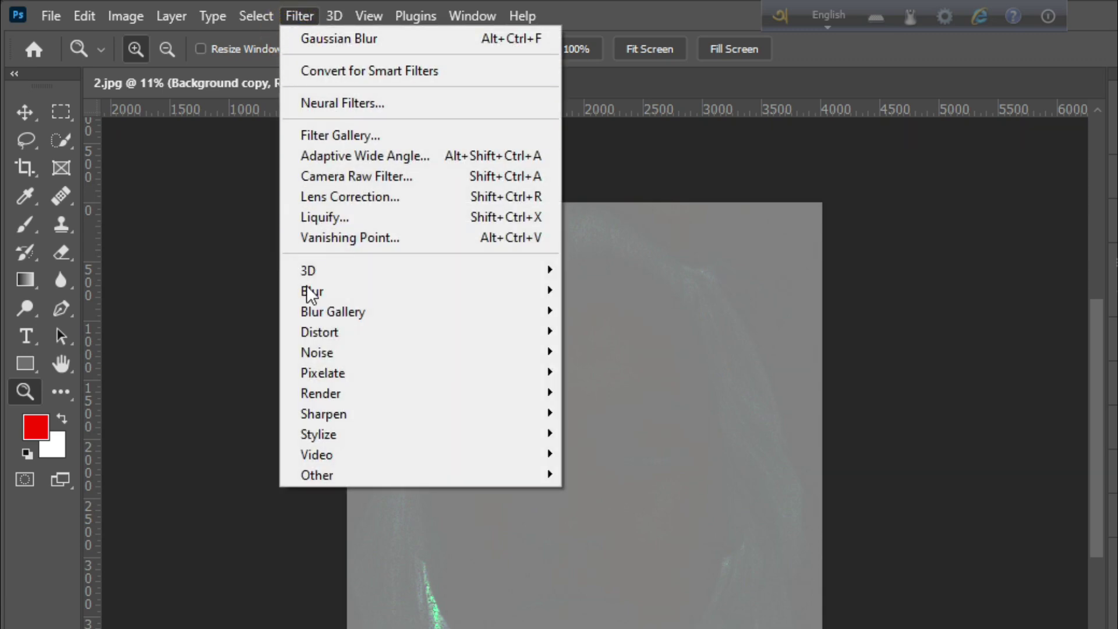
pyautogui.moveTo(461, 476)
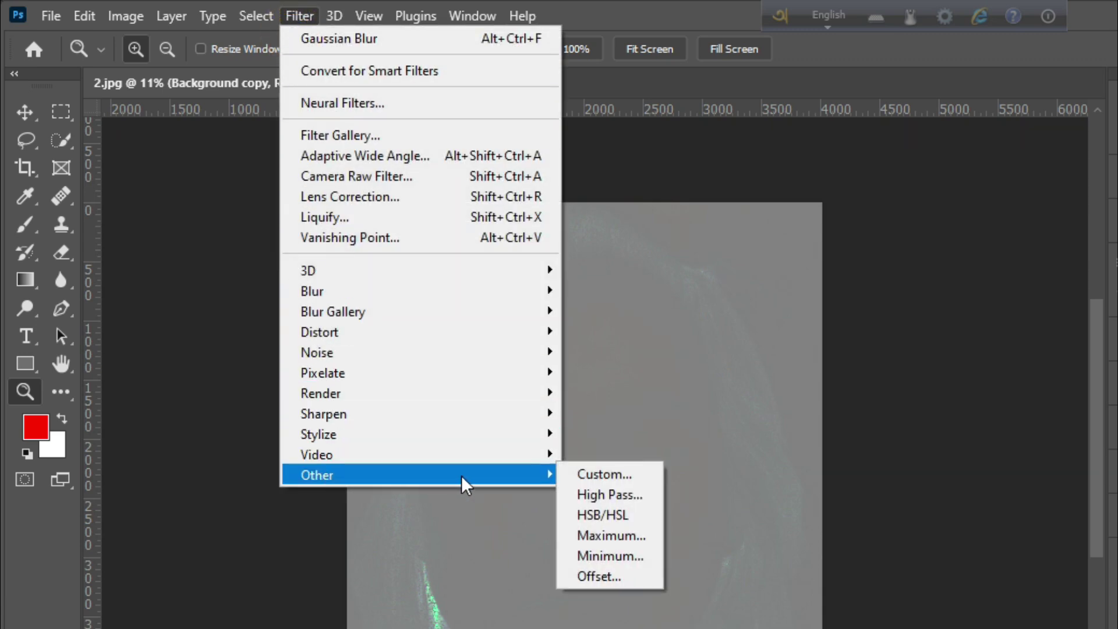
pyautogui.click(593, 494)
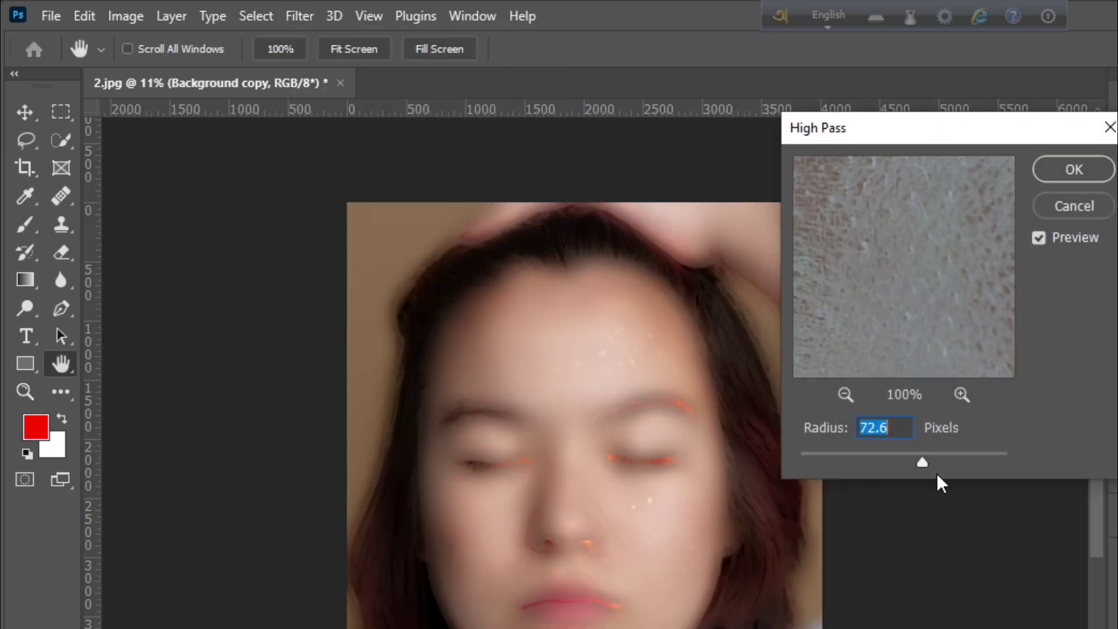
pyautogui.moveTo(922, 461)
pyautogui.mouseDown()
pyautogui.moveTo(878, 466)
pyautogui.moveTo(907, 464)
pyautogui.mouseUp()
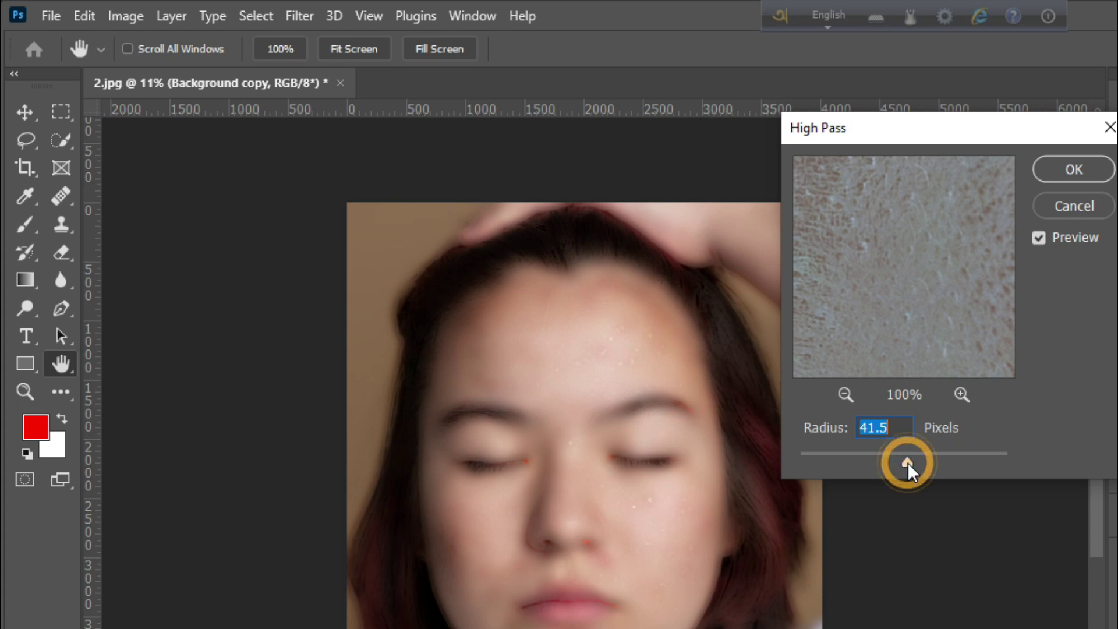
pyautogui.moveTo(907, 463); pyautogui.dragTo(862, 428)
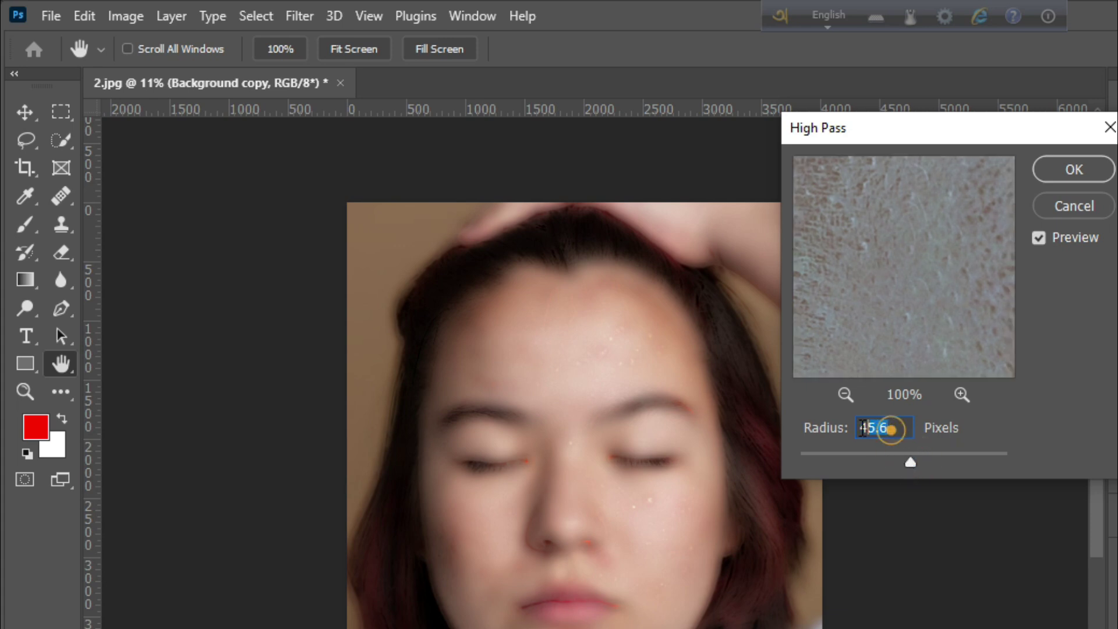
pyautogui.write('43')
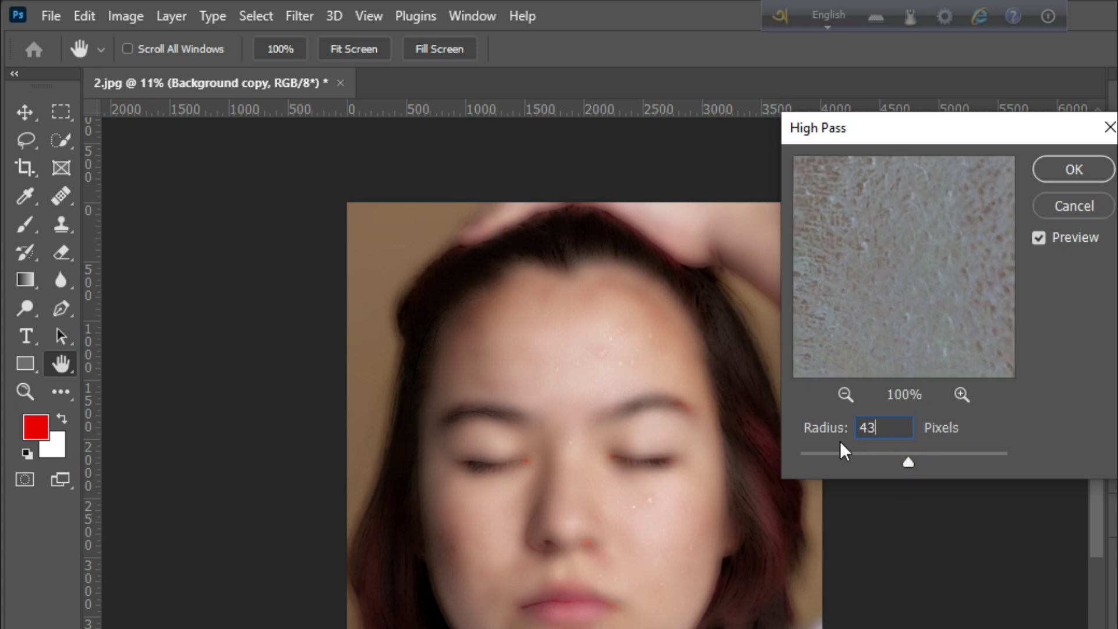
pyautogui.press('Tab')
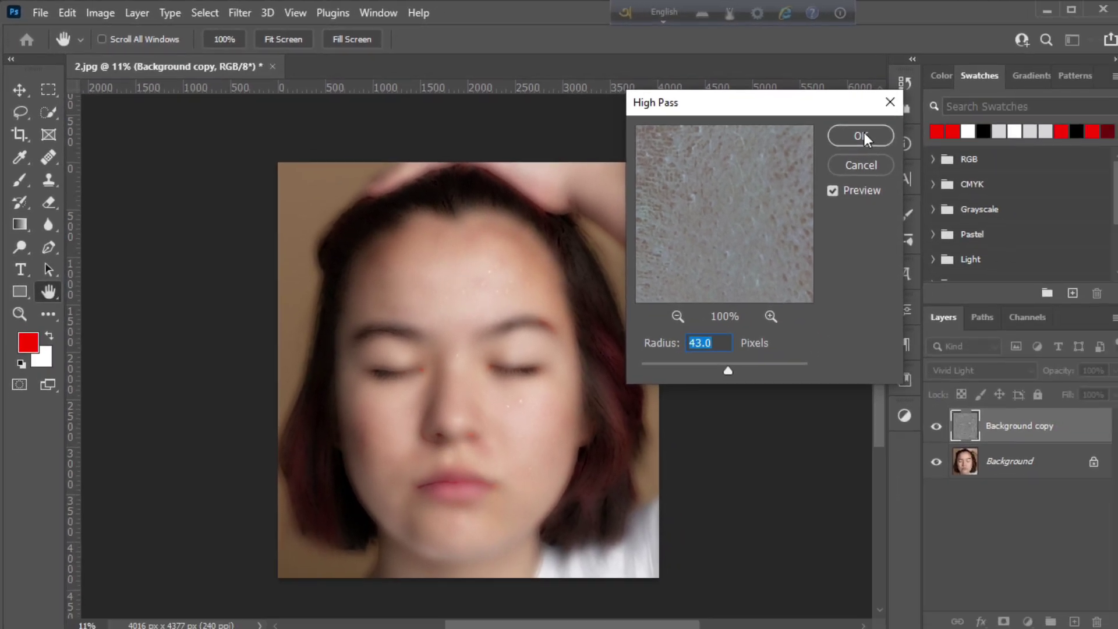
pyautogui.click(1072, 170)
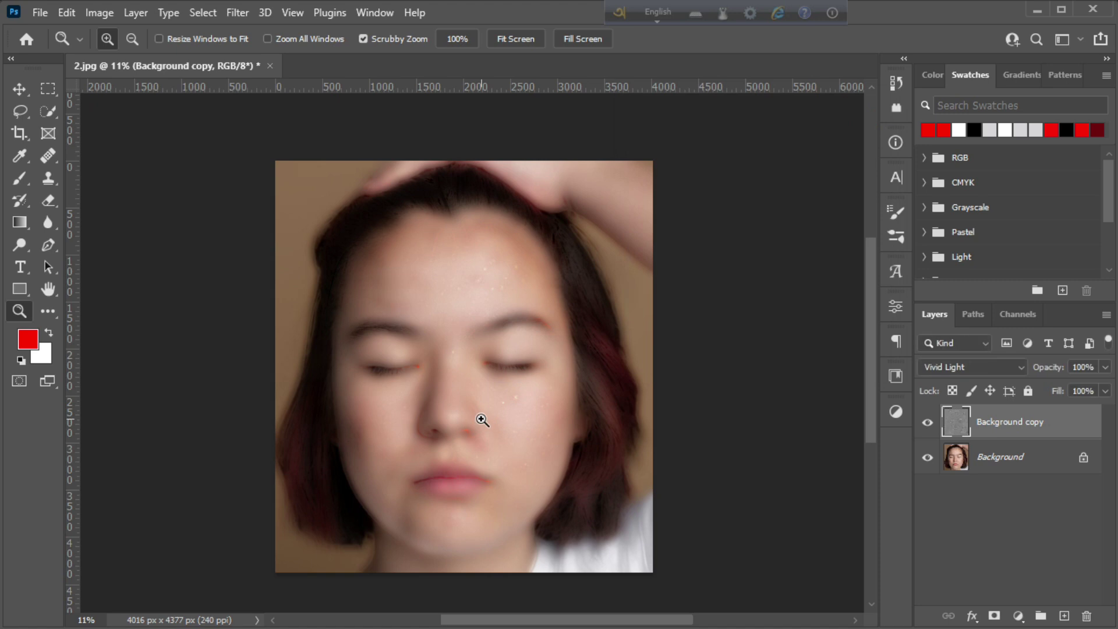
# - Apply a Gaussian Blur with a radius of about 6 pixels to the Background copy layer
pyautogui.moveTo(507, 437); pyautogui.dragTo(532, 479)
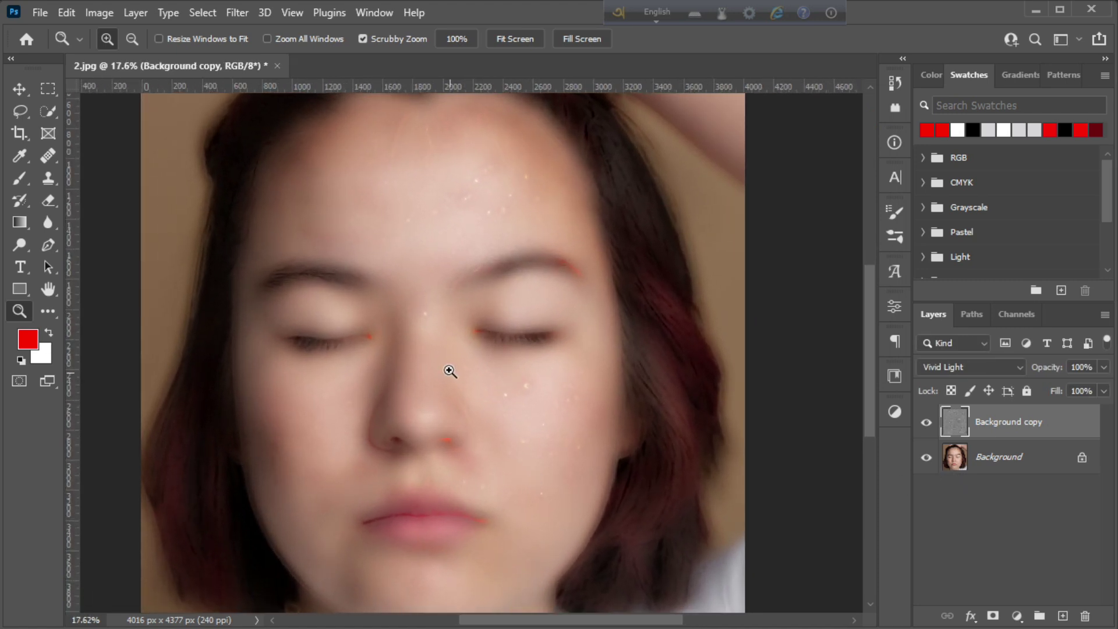
pyautogui.click(230, 9)
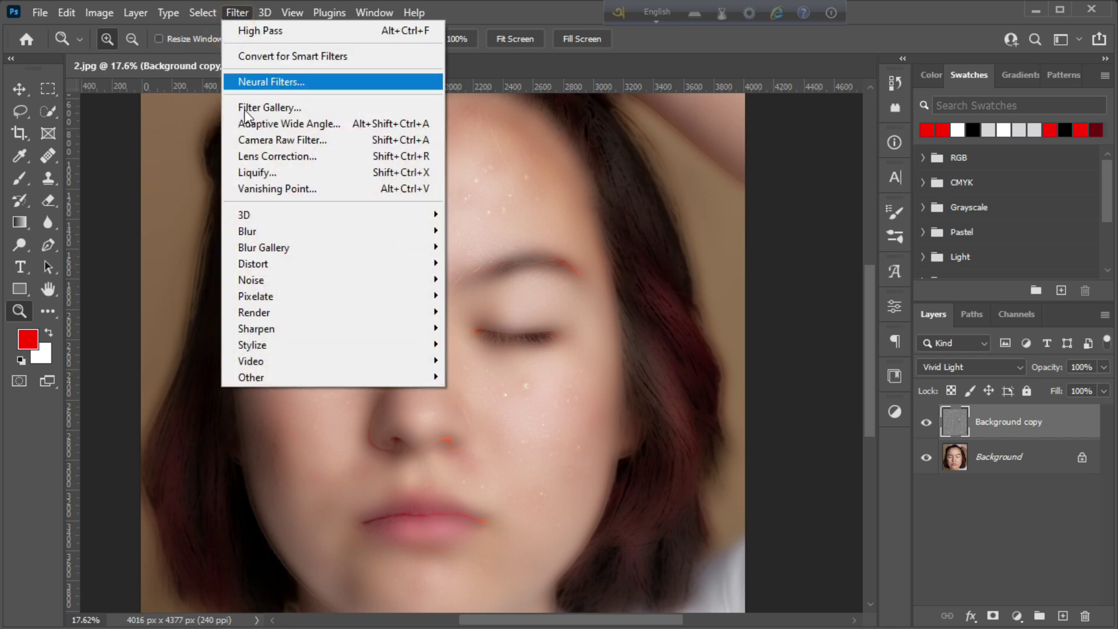
pyautogui.moveTo(287, 233)
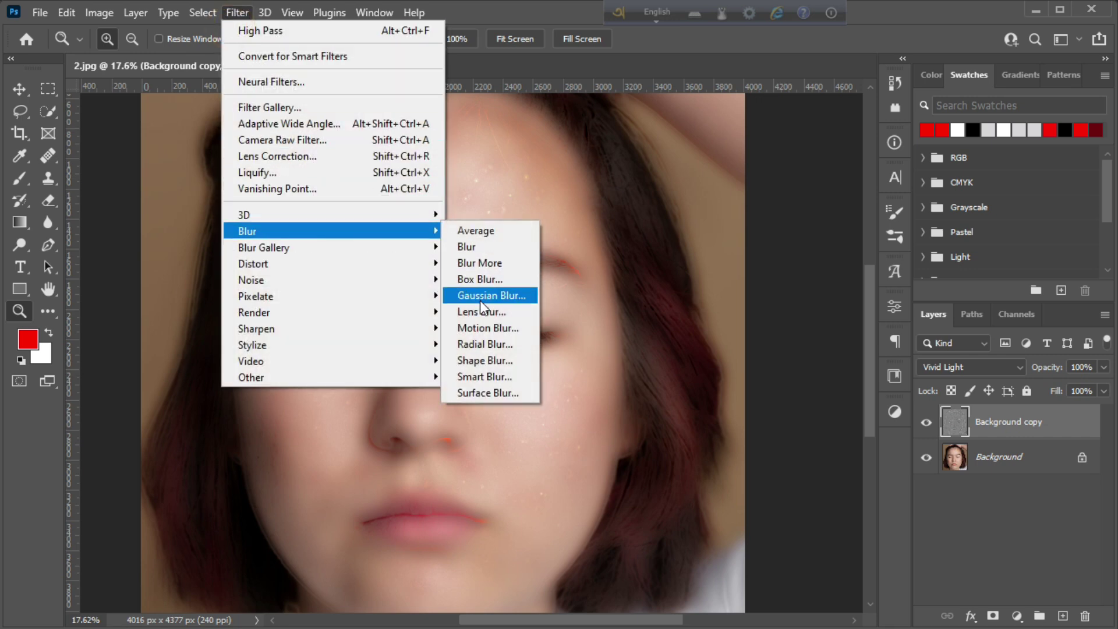
pyautogui.click(480, 297)
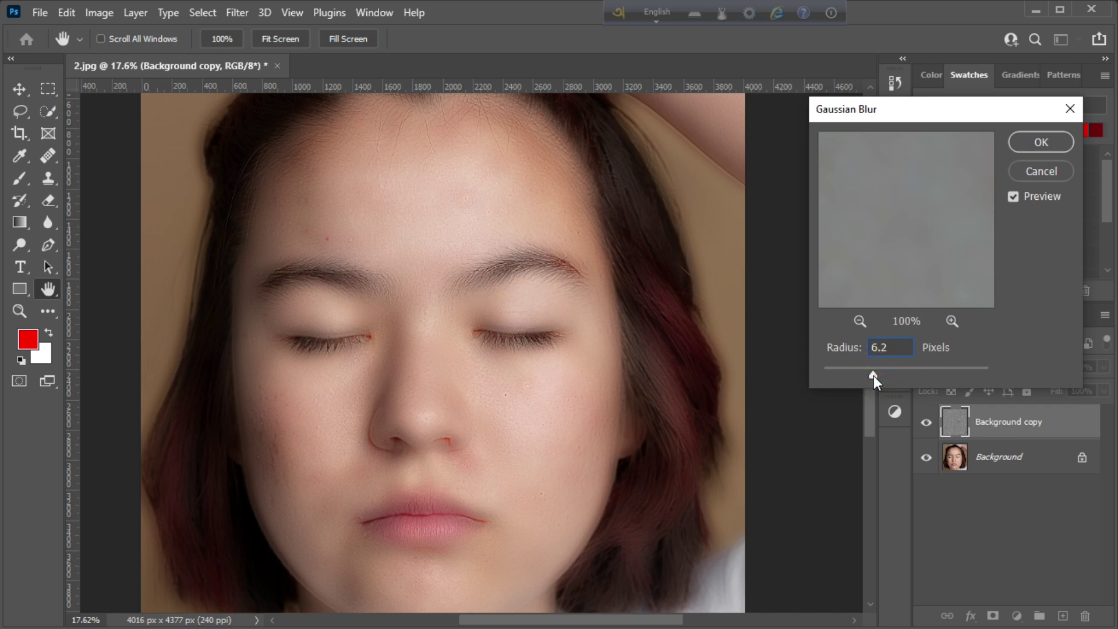
pyautogui.moveTo(873, 376); pyautogui.dragTo(872, 376)
pyautogui.click(1041, 142)
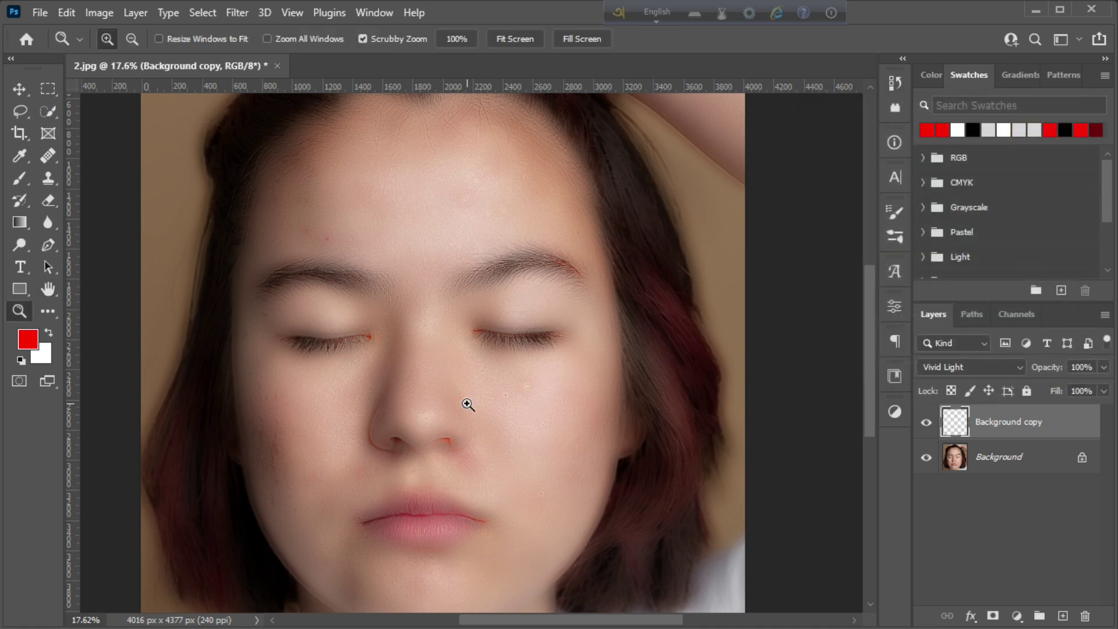
# - Add a layer mask to the Background copy layer and invert it to black
pyautogui.click(992, 616)
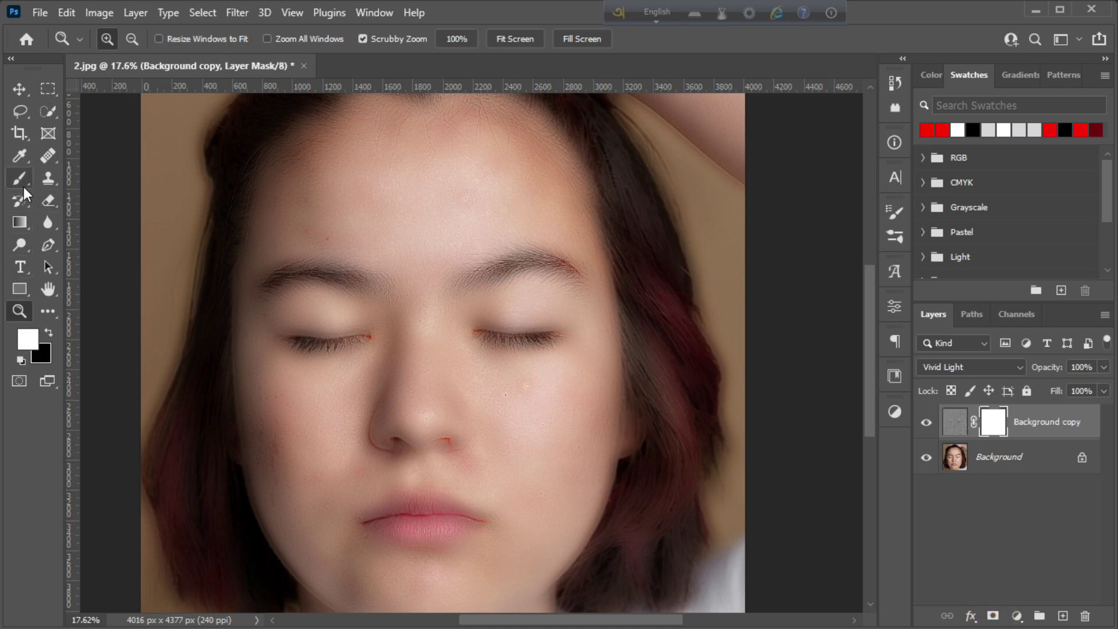
pyautogui.hotkey('ctrl', 'i')
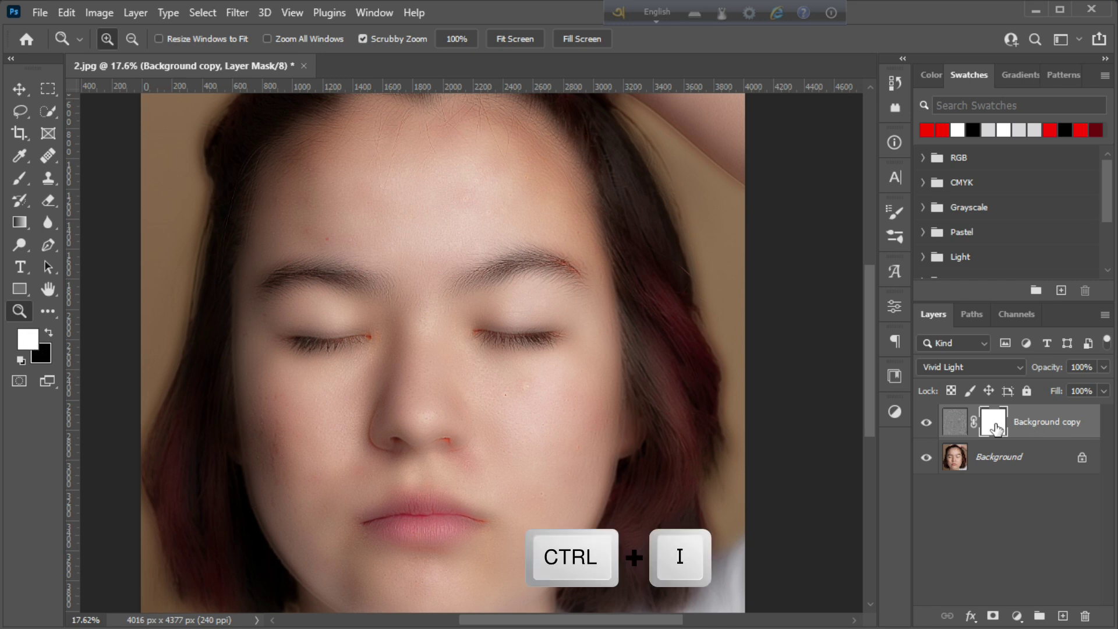
pyautogui.hotkey('ctrl', 'i')
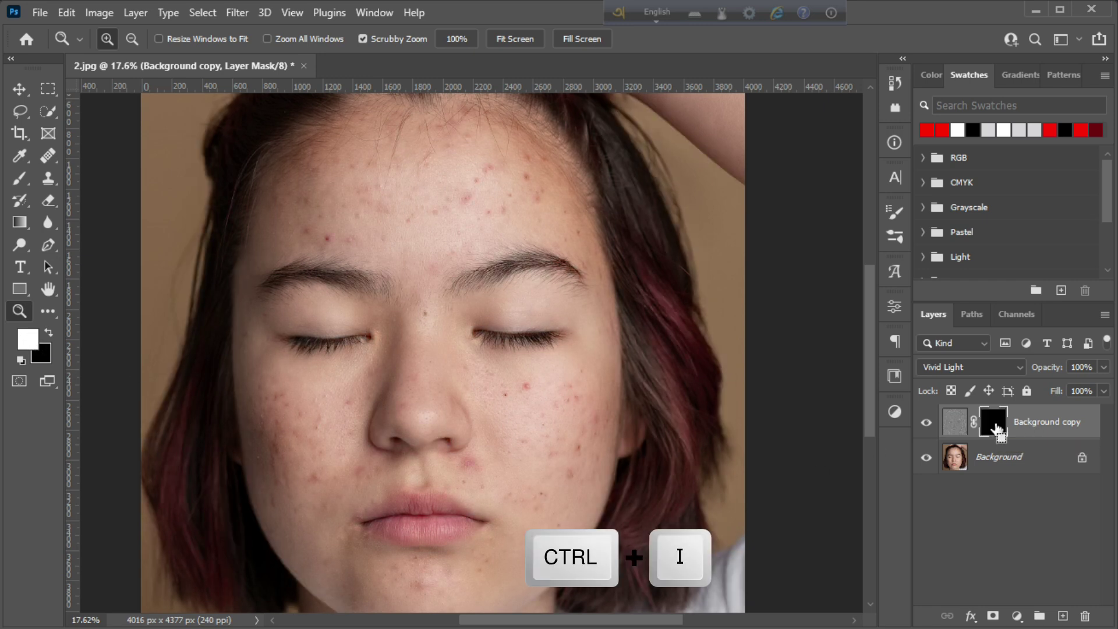
# - Set up a soft white brush of 200 pixels for painting on the layer mask over the blemished cheek
pyautogui.click(20, 181)
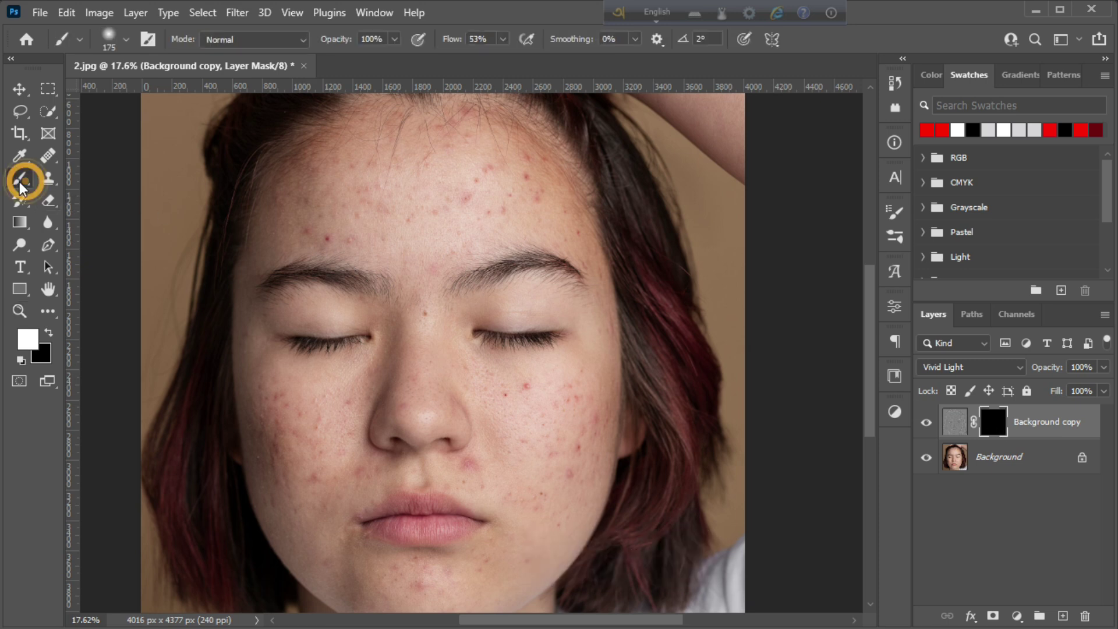
pyautogui.click(109, 38)
pyautogui.click(109, 37)
pyautogui.moveTo(460, 45); pyautogui.dragTo(463, 45)
pyautogui.scroll(-1, 439, 422)
pyautogui.click(19, 310)
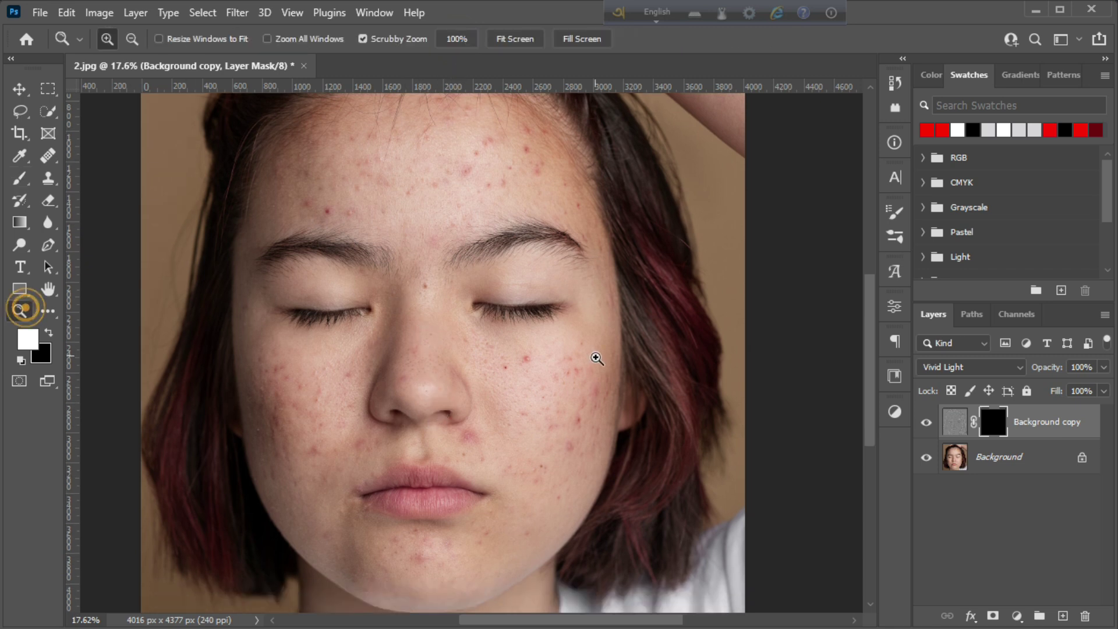
pyautogui.moveTo(591, 361); pyautogui.dragTo(599, 469)
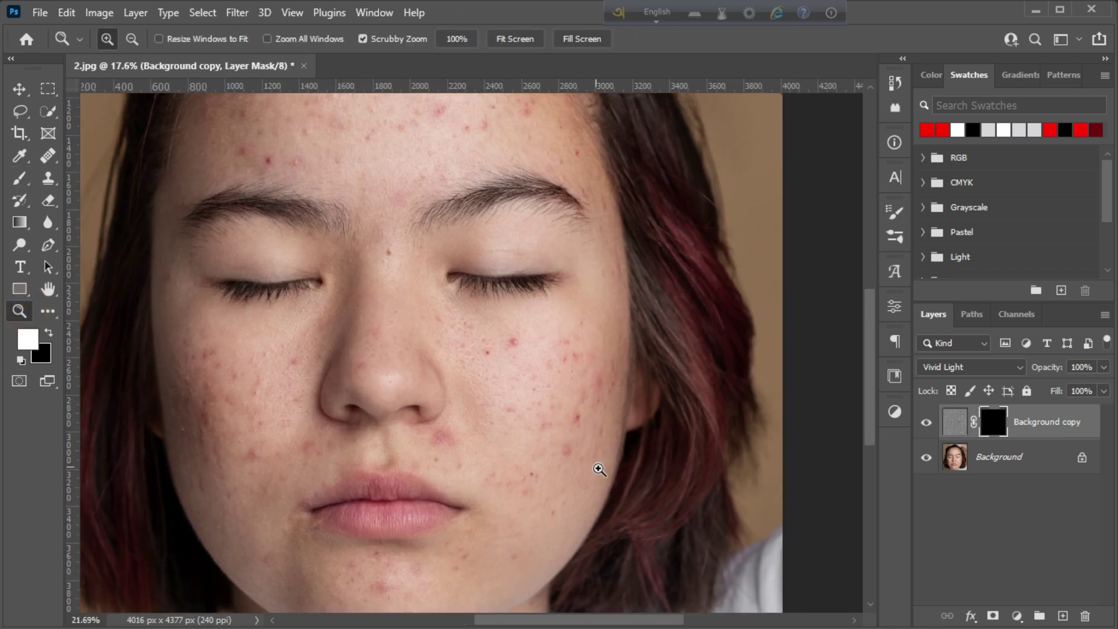
pyautogui.click(19, 177)
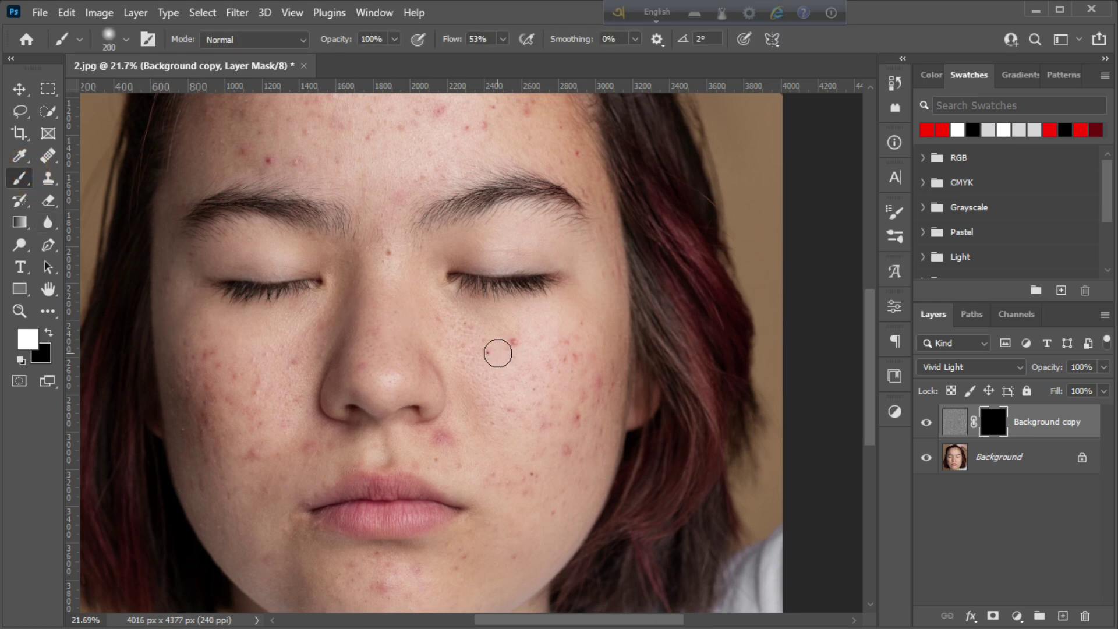
pyautogui.press(']')
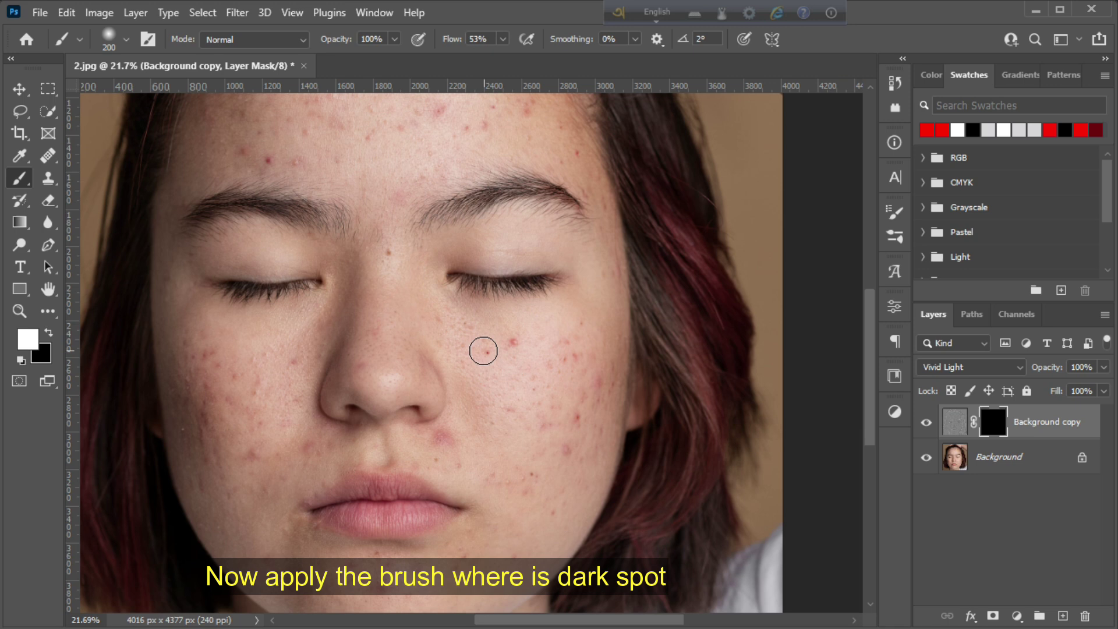
# - Paint white on the layer mask over the spots on the right-hand cheek with a 300-pixel brush
pyautogui.press(']')
pyautogui.press(']')
pyautogui.moveTo(483, 350)
pyautogui.mouseDown()
pyautogui.moveTo(520, 344)
pyautogui.moveTo(503, 359)
pyautogui.mouseUp()
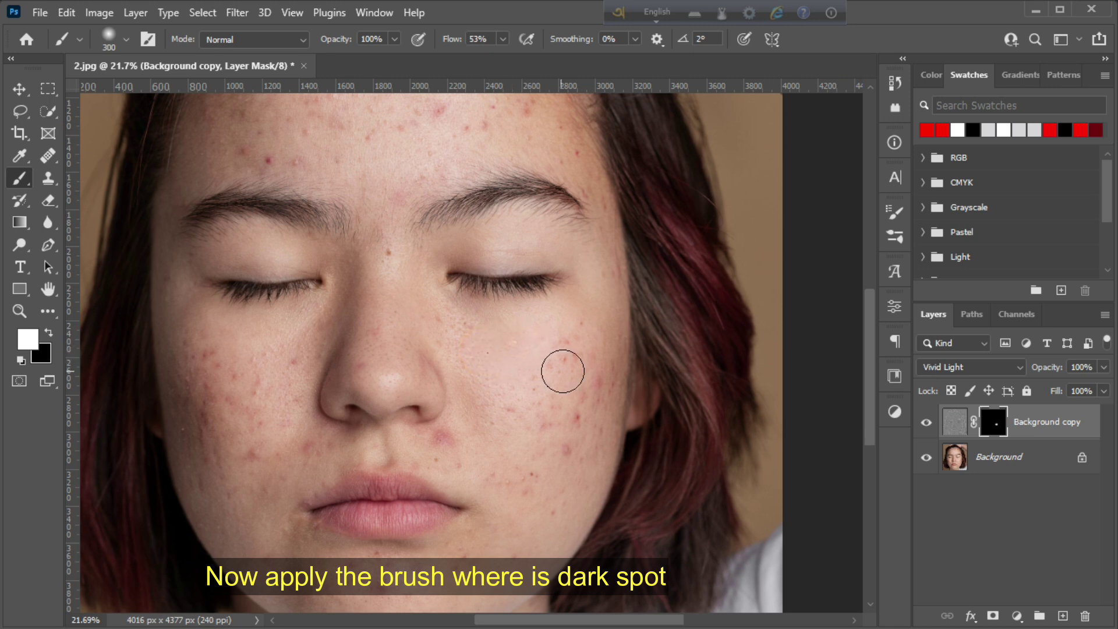
pyautogui.click(562, 371)
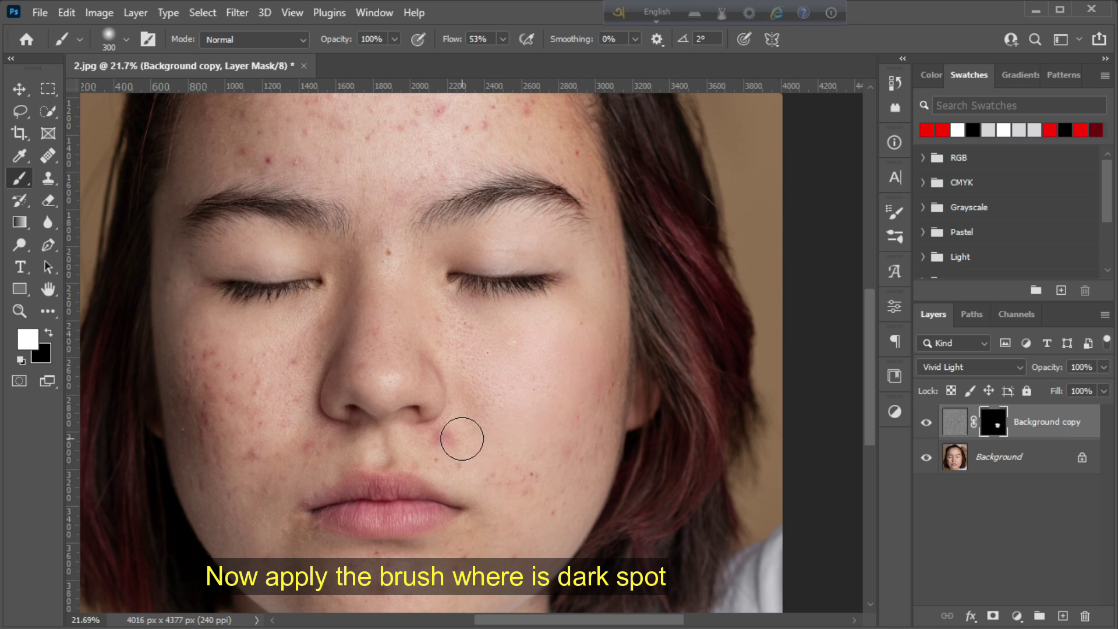
# - Paint the mask over the spots beside the nose and across the lower and outer right-hand cheek
pyautogui.press('[')
pyautogui.press('[')
pyautogui.click(442, 437)
pyautogui.click(571, 419)
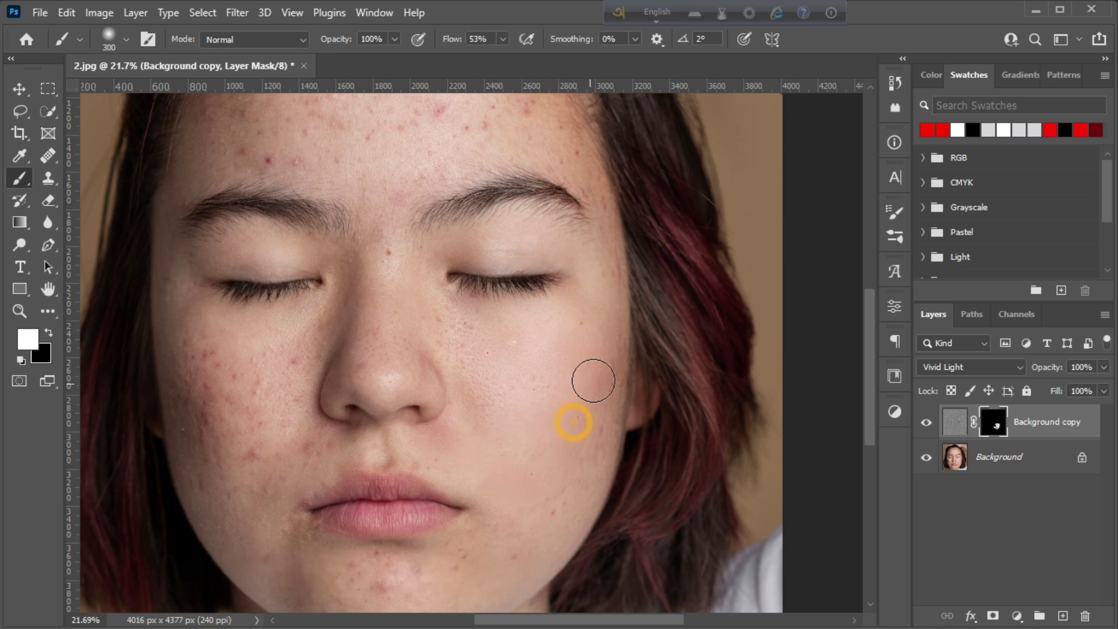
pyautogui.click(602, 344)
# - Paint the mask over the blemished left-hand cheek with the 300-pixel brush
pyautogui.scroll(5, 327, 222)
pyautogui.scroll(-4, 464, 355)
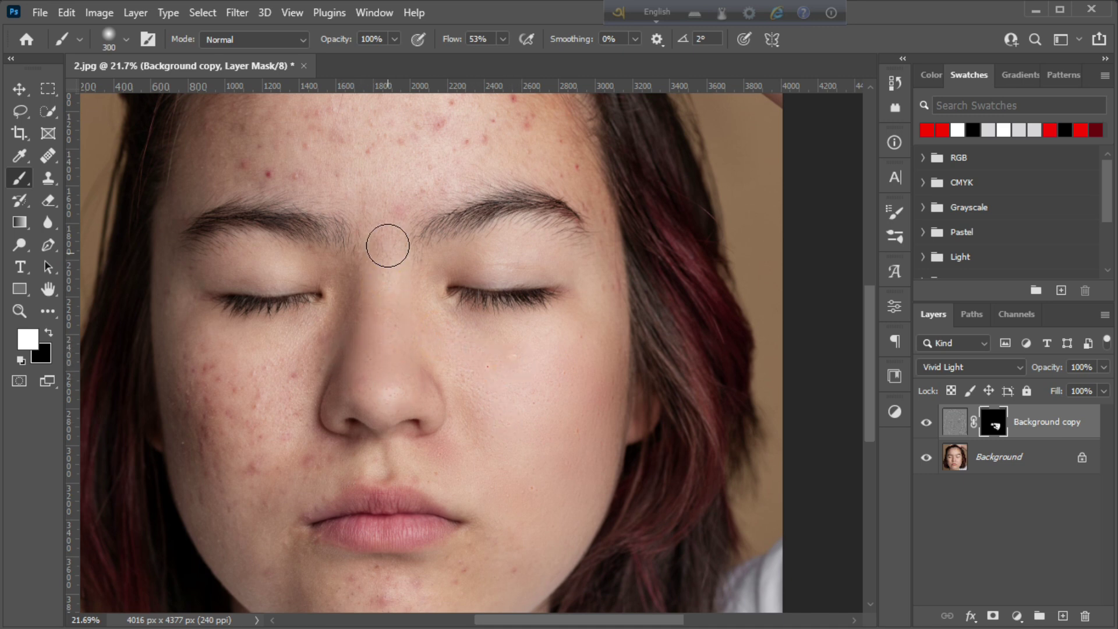
pyautogui.scroll(-3, 350, 257)
pyautogui.press(']')
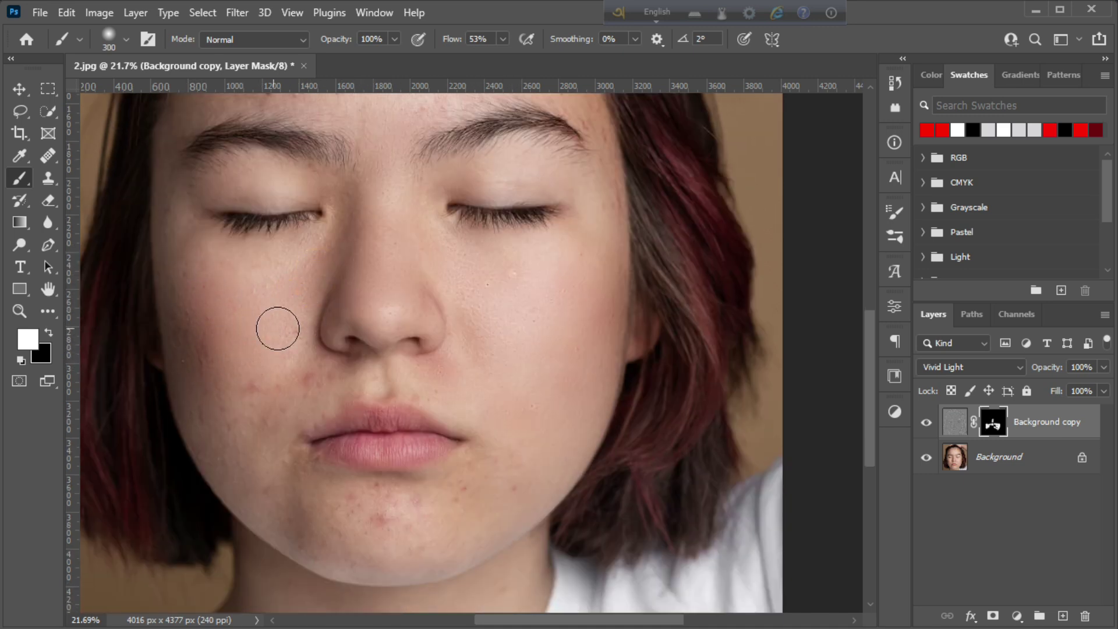
# - Paint the mask between the left-hand cheek, nose and upper lip, reducing the brush to 175 and then 100 pixels
pyautogui.press('[')
pyautogui.press('[')
pyautogui.press('[')
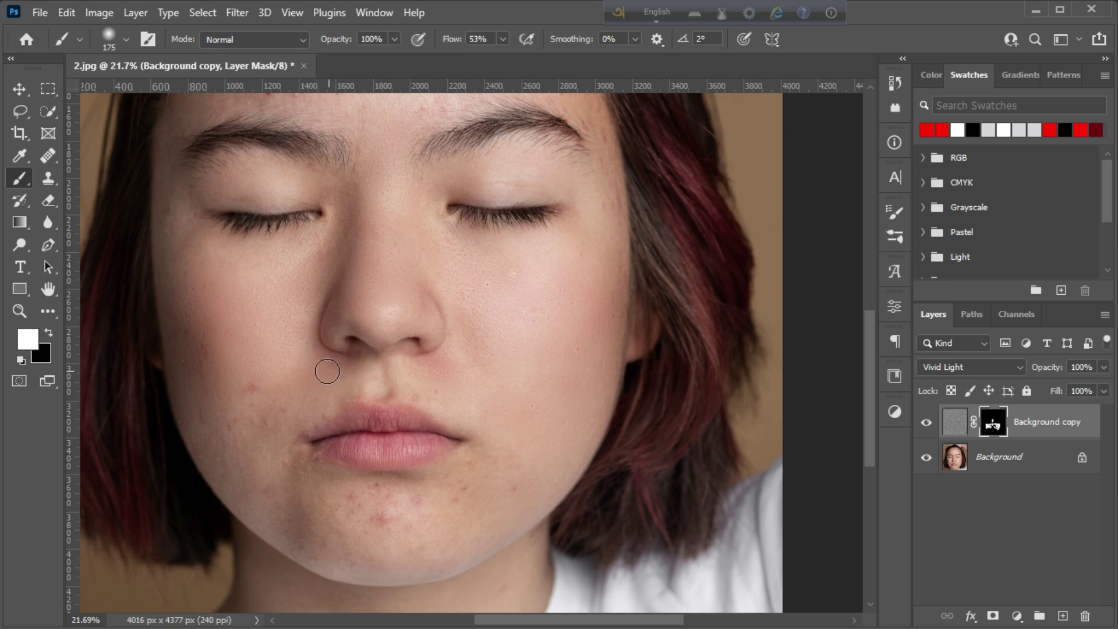
pyautogui.scroll(-1, 328, 371)
pyautogui.click(295, 388)
pyautogui.press('[')
pyautogui.press('[')
pyautogui.press('[')
pyautogui.click(310, 405)
pyautogui.click(329, 380)
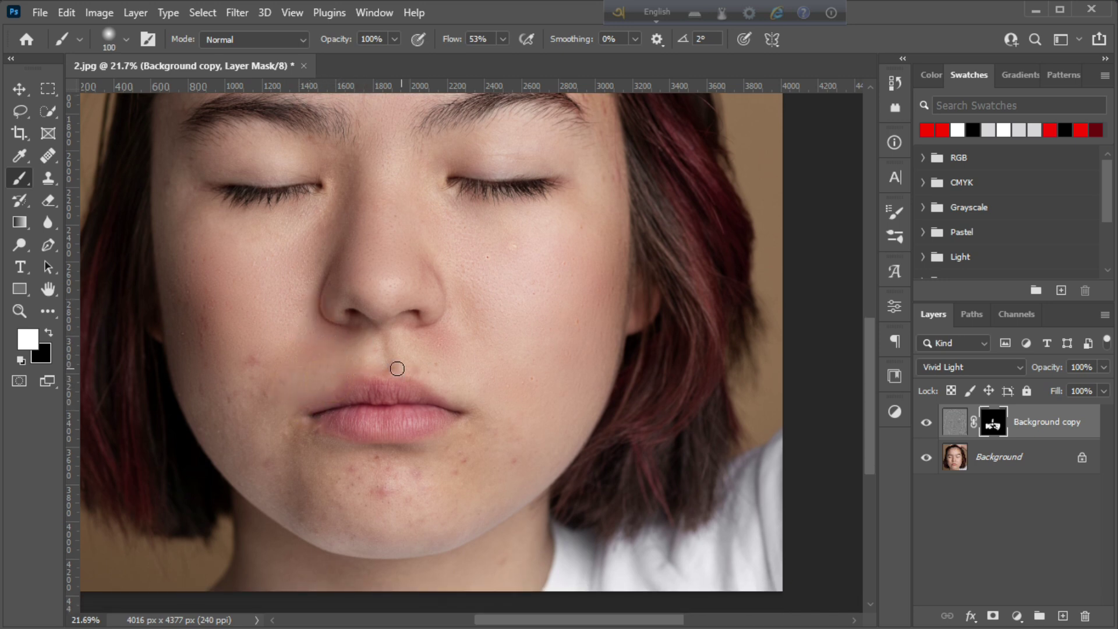
# - Paint the mask over the lower left-hand cheek with a 300-pixel brush and over the chin with a 200-pixel brush
pyautogui.click(249, 364)
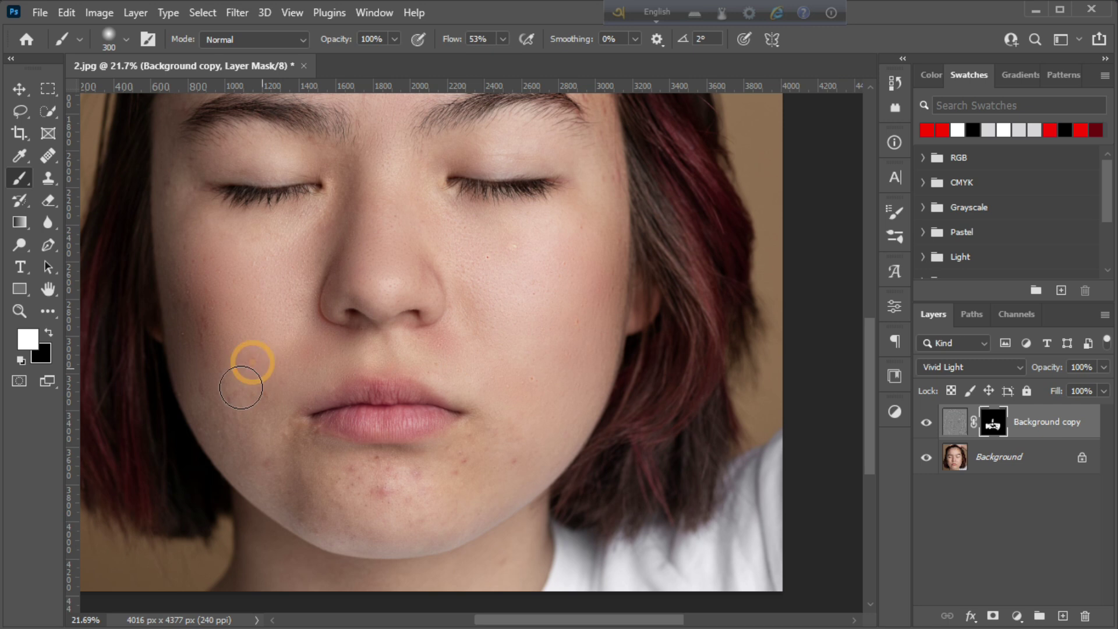
pyautogui.press(']')
pyautogui.press(']')
pyautogui.press(']')
pyautogui.press(']')
pyautogui.press(']')
pyautogui.press('[')
pyautogui.press('[')
pyautogui.moveTo(315, 471)
pyautogui.mouseDown()
pyautogui.moveTo(292, 434)
pyautogui.moveTo(269, 438)
pyautogui.mouseUp()
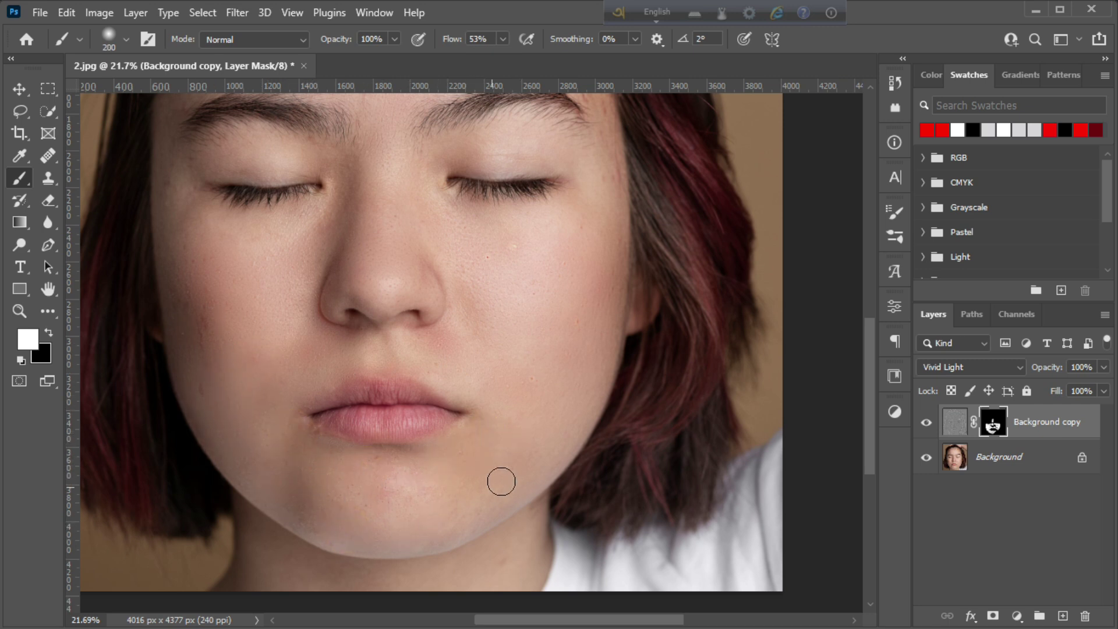
# - Touch up the mask around the corners of the mouth with a brush of 125 down to 100 pixels
pyautogui.click(19, 311)
pyautogui.moveTo(387, 483)
pyautogui.mouseDown()
pyautogui.moveTo(432, 535)
pyautogui.moveTo(468, 547)
pyautogui.mouseUp()
pyautogui.click(19, 178)
pyautogui.press('[')
pyautogui.press('[')
pyautogui.press('[')
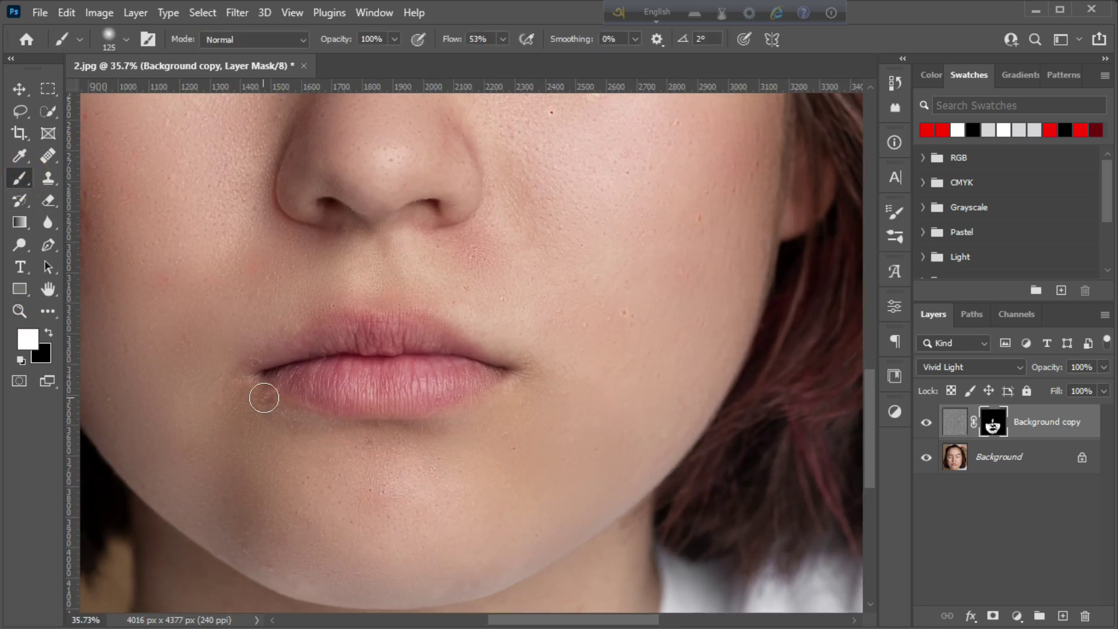
pyautogui.press('z')
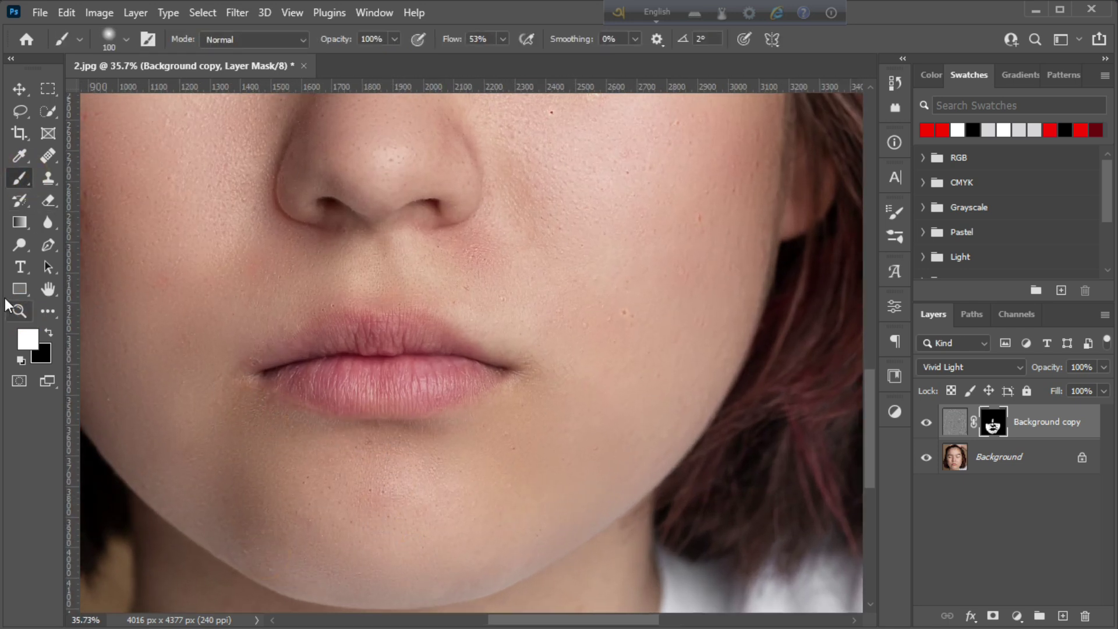
# - Touch up the mask over the skin beside the left-hand eye with the 100-pixel brush
pyautogui.moveTo(438, 464); pyautogui.dragTo(406, 468)
pyautogui.scroll(2, 406, 468)
pyautogui.moveTo(209, 262); pyautogui.dragTo(278, 362)
pyautogui.click(19, 179)
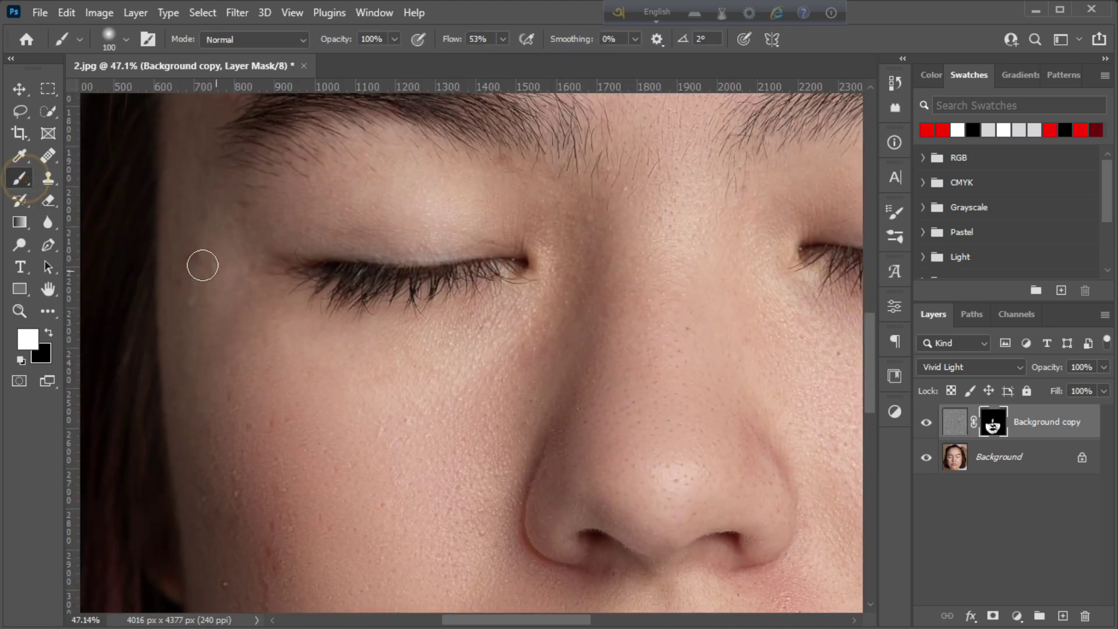
# - Paint the mask over the blemished forehead with an enlarged brush, finishing near the brows at 150 pixels
pyautogui.click(19, 311)
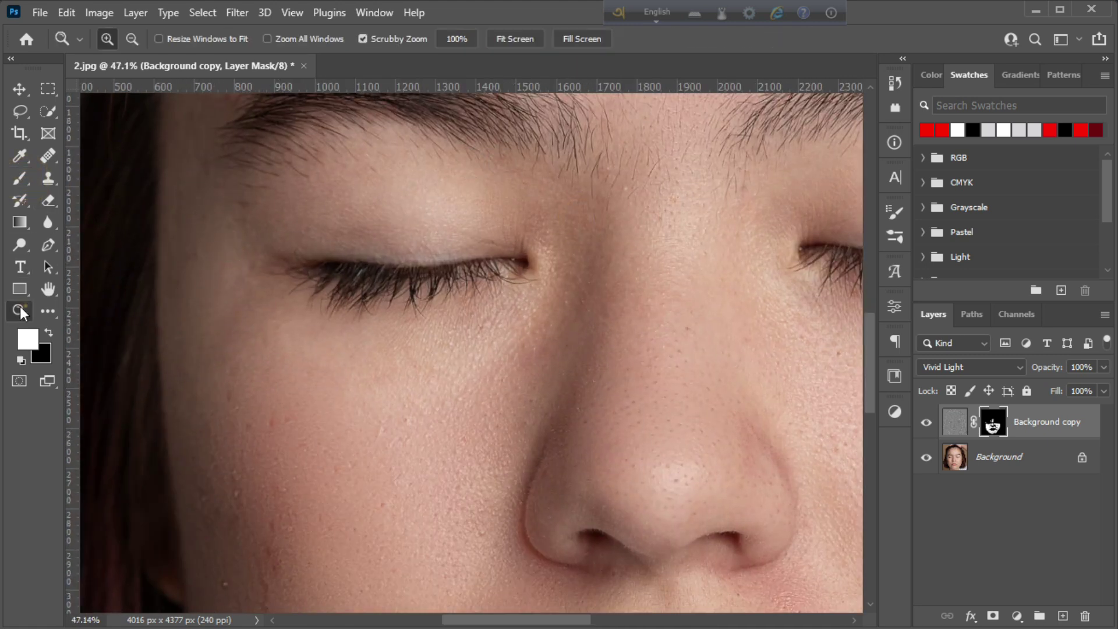
pyautogui.scroll(3, 367, 290)
pyautogui.moveTo(421, 290)
pyautogui.mouseDown()
pyautogui.moveTo(367, 289)
pyautogui.moveTo(418, 266)
pyautogui.moveTo(339, 308)
pyautogui.moveTo(312, 269)
pyautogui.moveTo(332, 342)
pyautogui.moveTo(504, 316)
pyautogui.moveTo(533, 178)
pyautogui.moveTo(543, 230)
pyautogui.moveTo(626, 287)
pyautogui.mouseUp()
pyautogui.press('b')
pyautogui.press(']')
pyautogui.press(']')
pyautogui.press(']')
pyautogui.press(']')
pyautogui.press(']')
pyautogui.press(']')
pyautogui.press(']')
pyautogui.press('[')
pyautogui.press('[')
pyautogui.press('[')
pyautogui.press('[')
pyautogui.press('[')
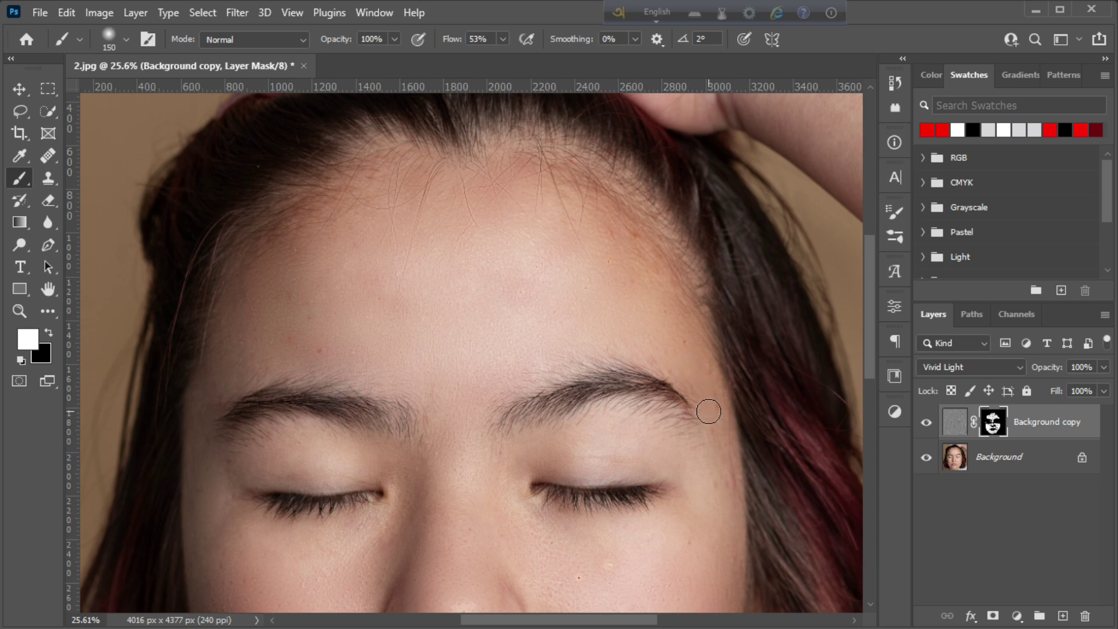
# - Paint the mask beside the right-hand eye at 150 pixels and along the forehead's hairline with a 250-pixel brush
pyautogui.scroll(-3, 715, 537)
pyautogui.click(689, 476)
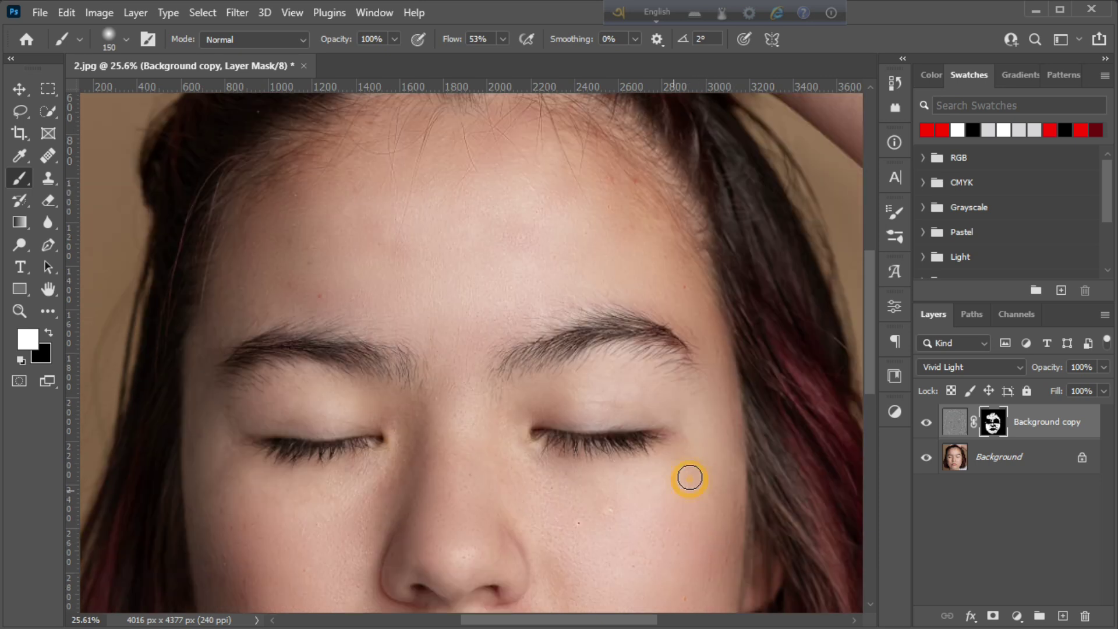
pyautogui.scroll(7, 727, 538)
pyautogui.press(']')
pyautogui.press(']')
pyautogui.moveTo(609, 306)
pyautogui.mouseDown()
pyautogui.moveTo(654, 337)
pyautogui.moveTo(613, 292)
pyautogui.mouseUp()
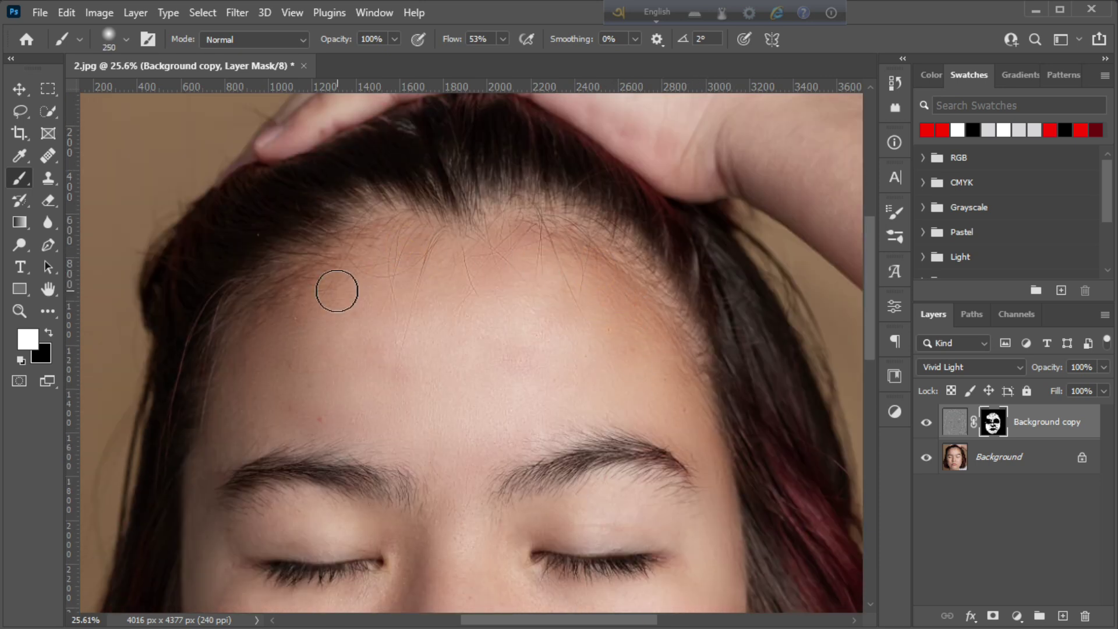
# - Paint the mask over the remaining marks on the outer right-hand cheek with the 250-pixel brush
pyautogui.scroll(-5, 326, 326)
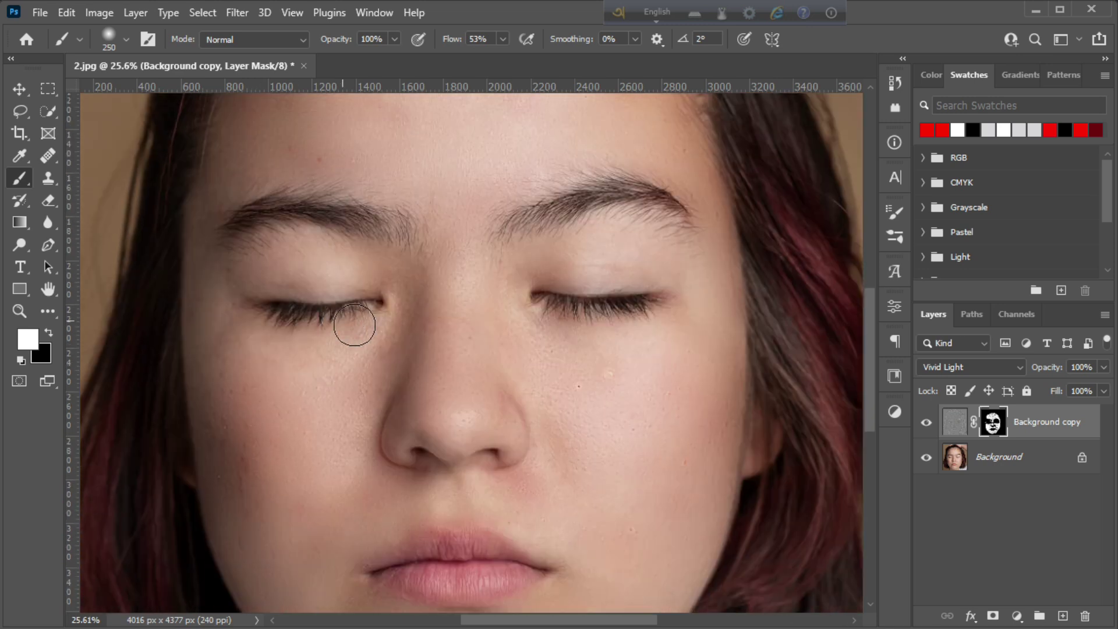
pyautogui.scroll(-3, 354, 325)
pyautogui.click(677, 321)
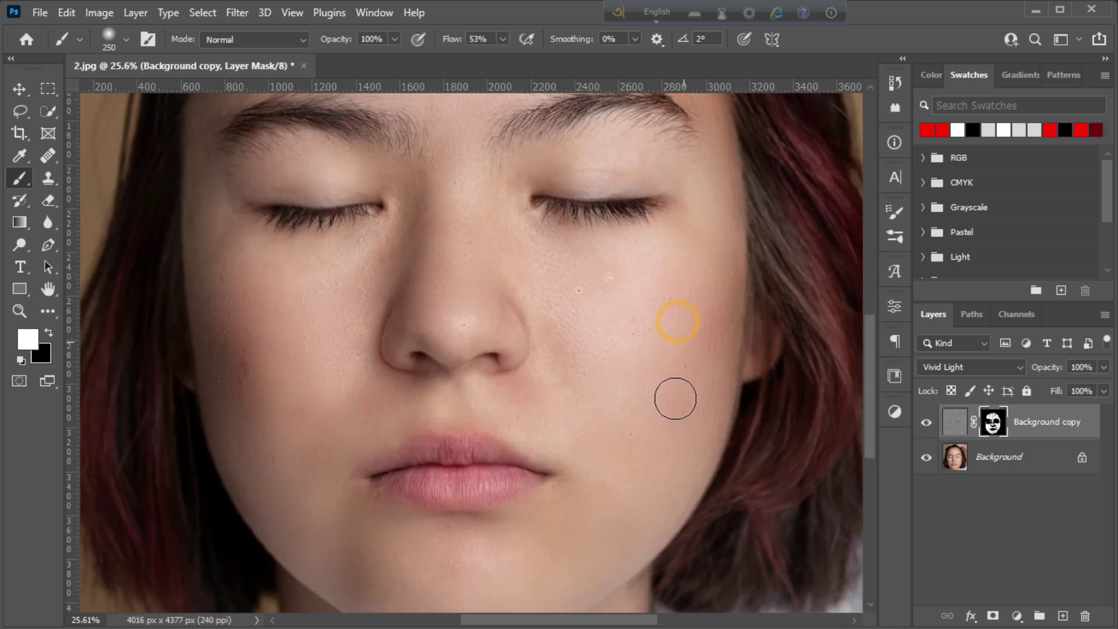
pyautogui.scroll(5, 260, 386)
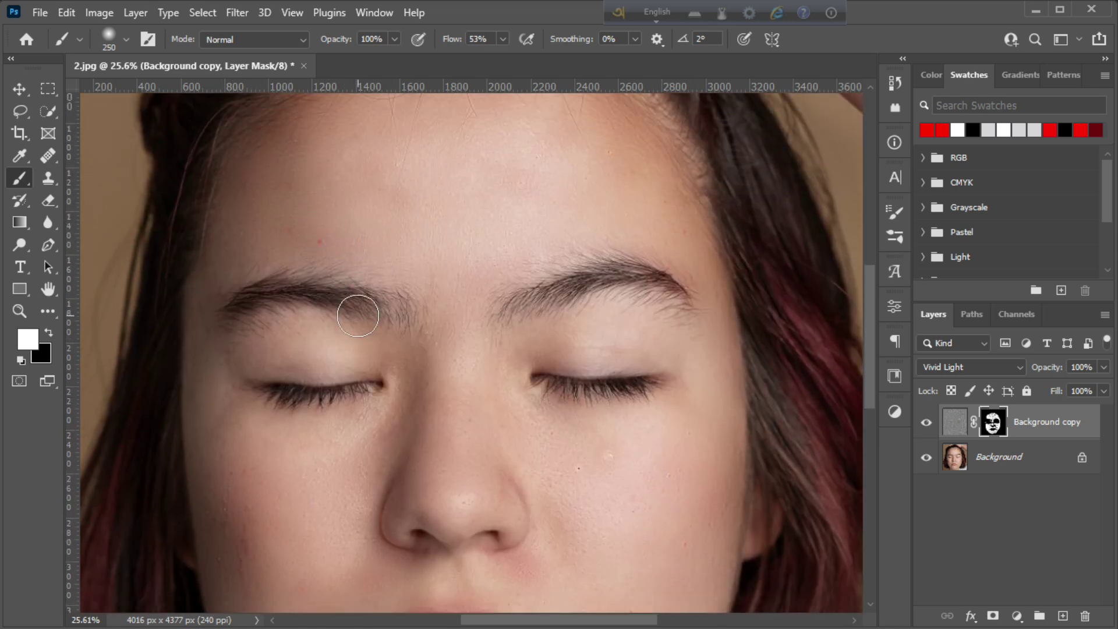
# - Stamp all visible layers into a new merged layer at the top of the layer stack
pyautogui.click(20, 311)
pyautogui.moveTo(481, 174); pyautogui.dragTo(438, 299)
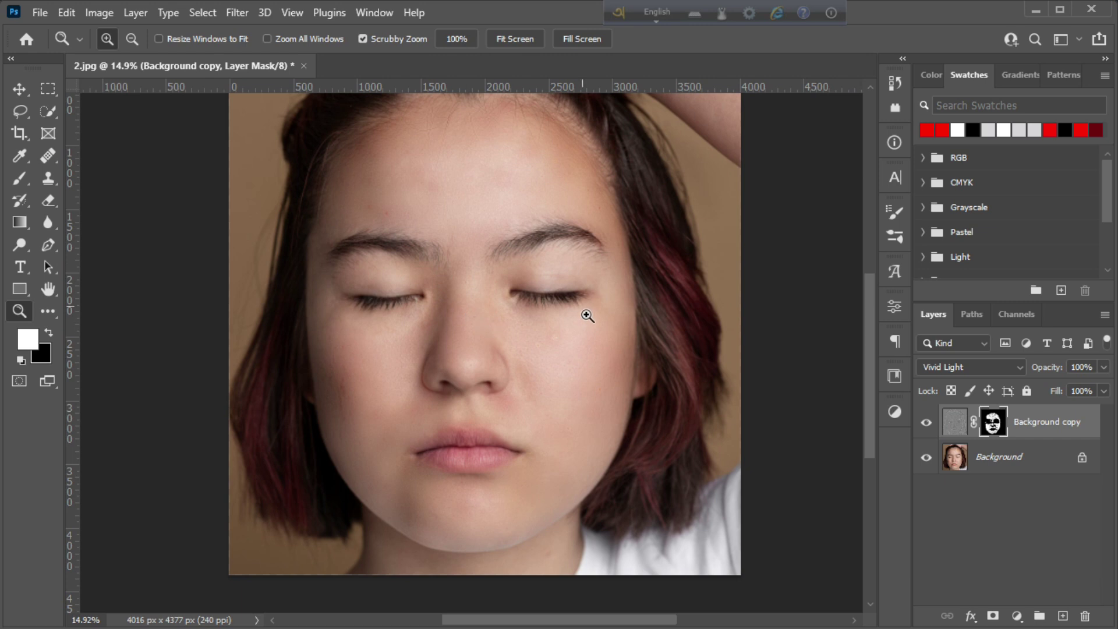
pyautogui.moveTo(587, 316); pyautogui.dragTo(599, 344)
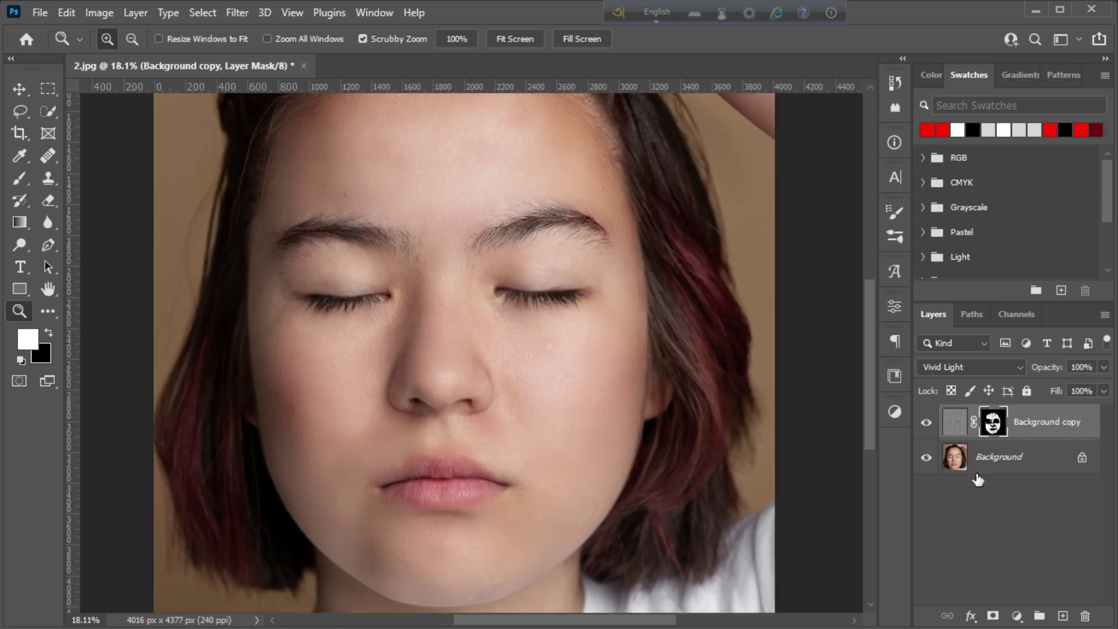
pyautogui.click(965, 497)
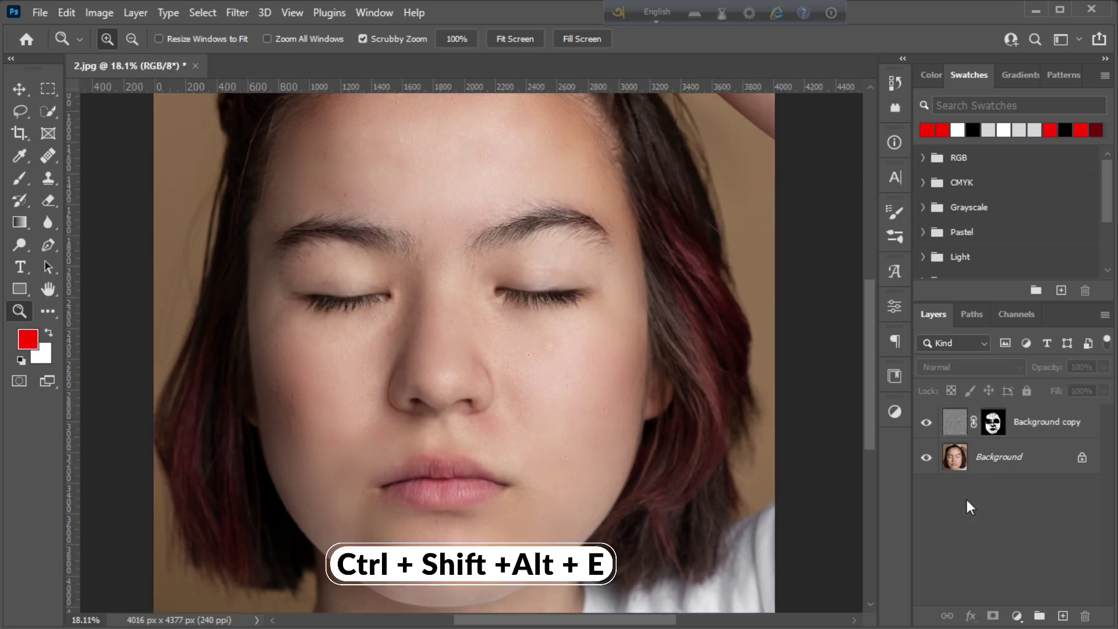
pyautogui.hotkey('ctrl', 'shift', 'alt', 'e')
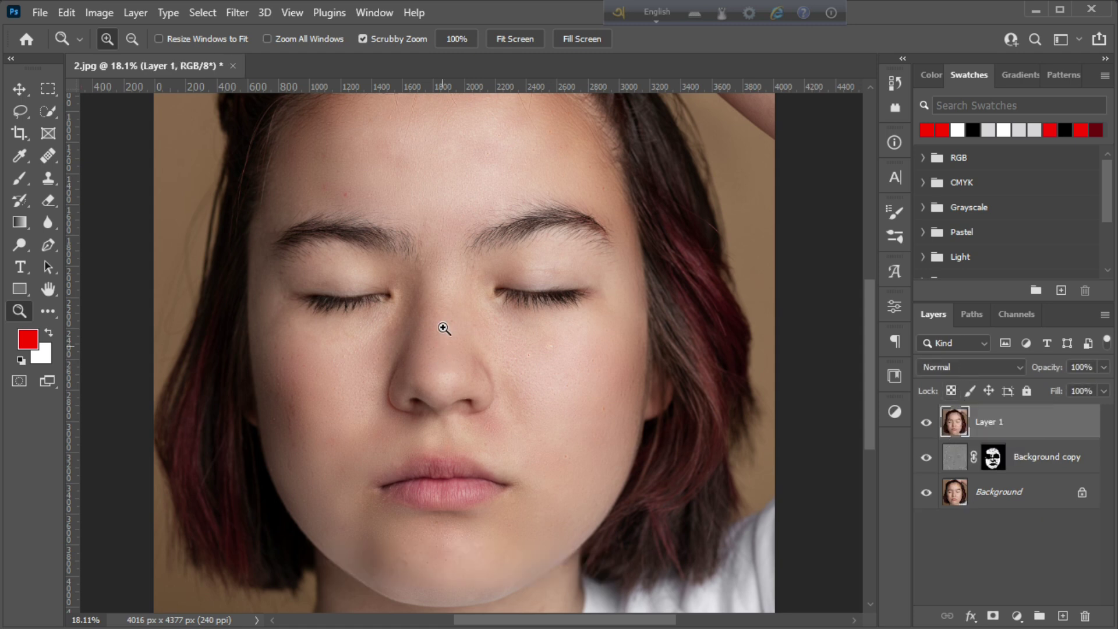
# - Set up the Healing Brush with a size of 150 pixels for the right-hand cheek on the merged layer
pyautogui.moveTo(497, 264); pyautogui.dragTo(533, 339)
pyautogui.scroll(-2, 489, 349)
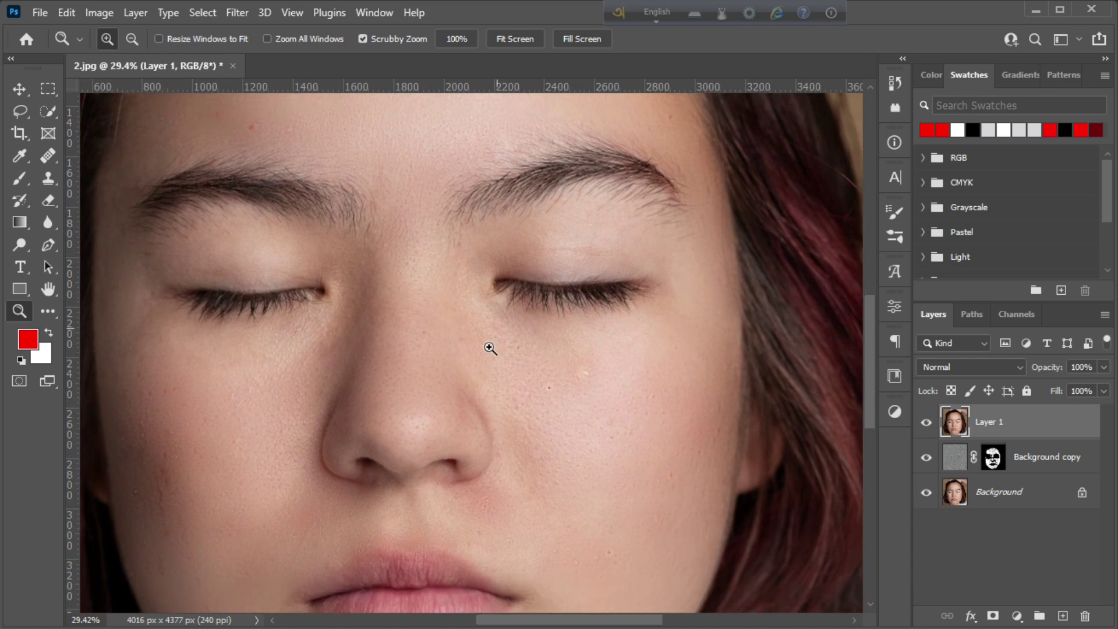
pyautogui.scroll(-5, 280, 312)
pyautogui.scroll(8, 516, 425)
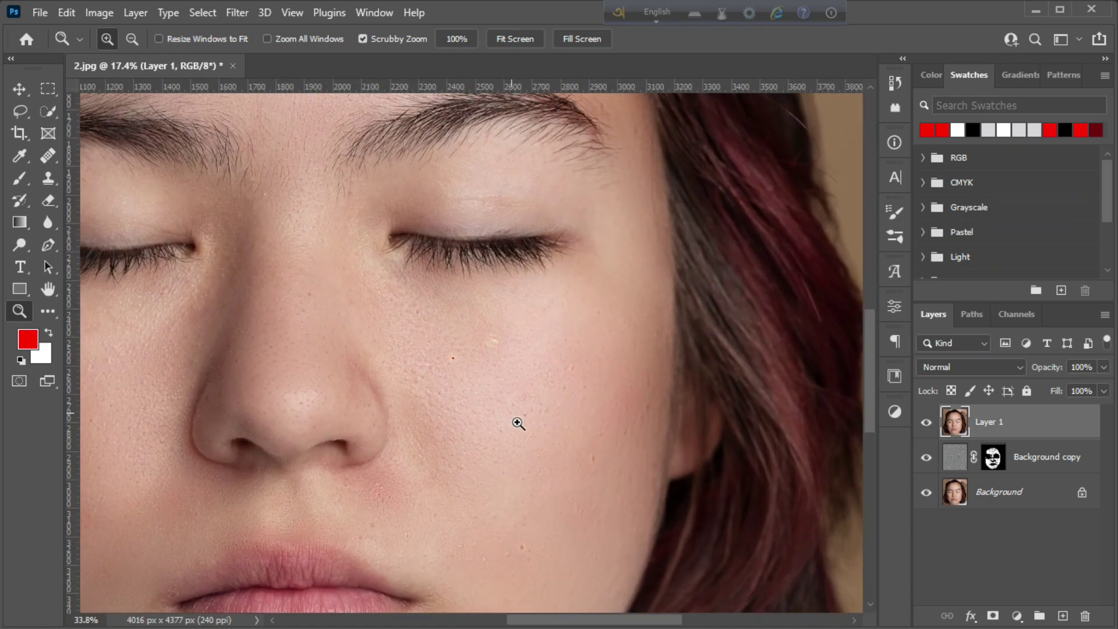
pyautogui.scroll(-2, 522, 426)
pyautogui.click(51, 157)
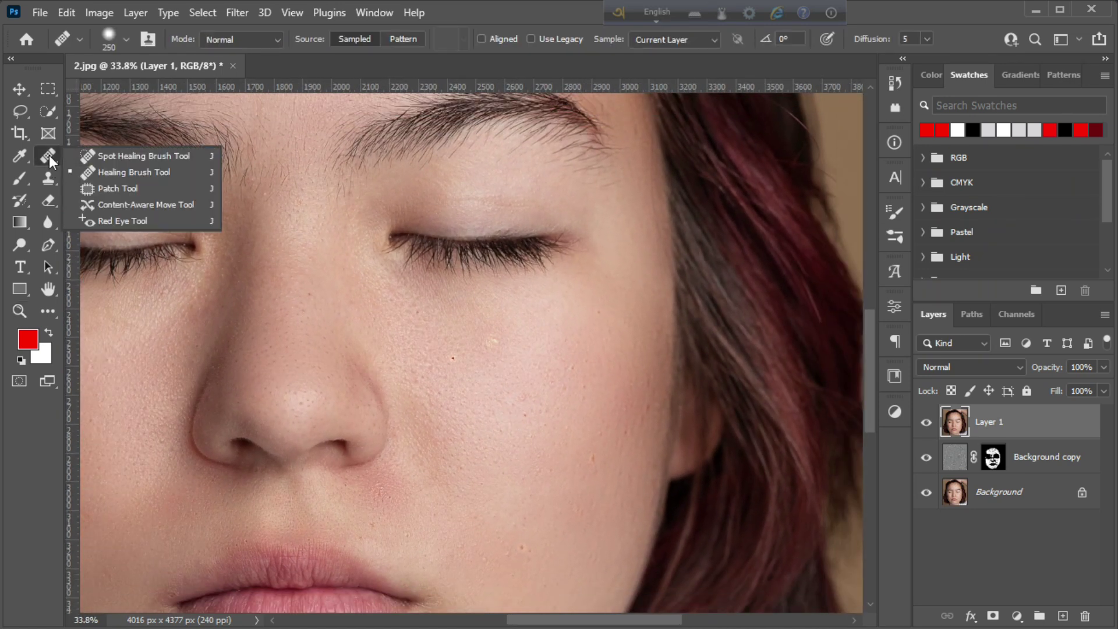
pyautogui.click(116, 171)
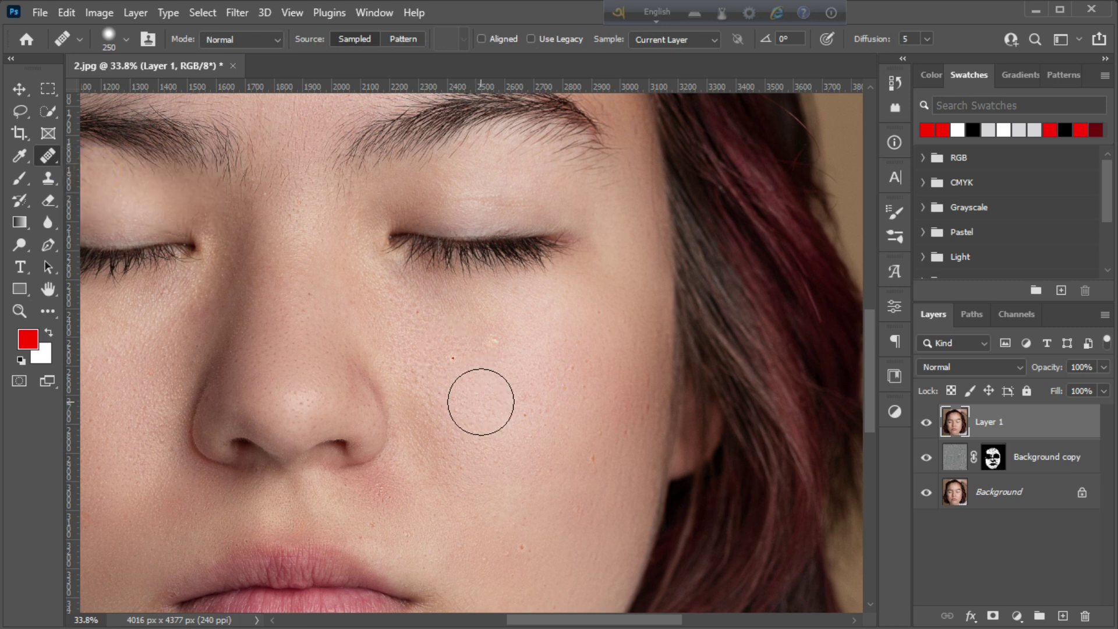
pyautogui.press('[')
pyautogui.press('[')
pyautogui.press('[')
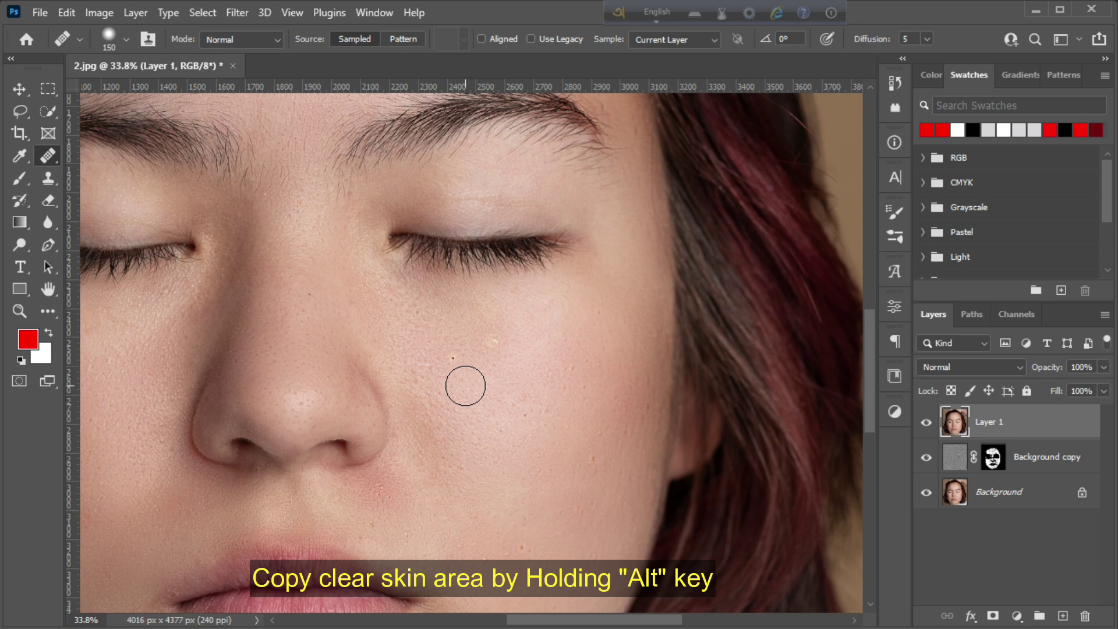
# - Sample clear skin and heal the light spot below the right-hand eye and the spot on the lower cheek
pyautogui.keyDown('alt'); pyautogui.click(464, 384); pyautogui.keyUp('alt')
pyautogui.click(493, 340)
pyautogui.scroll(-3, 588, 400)
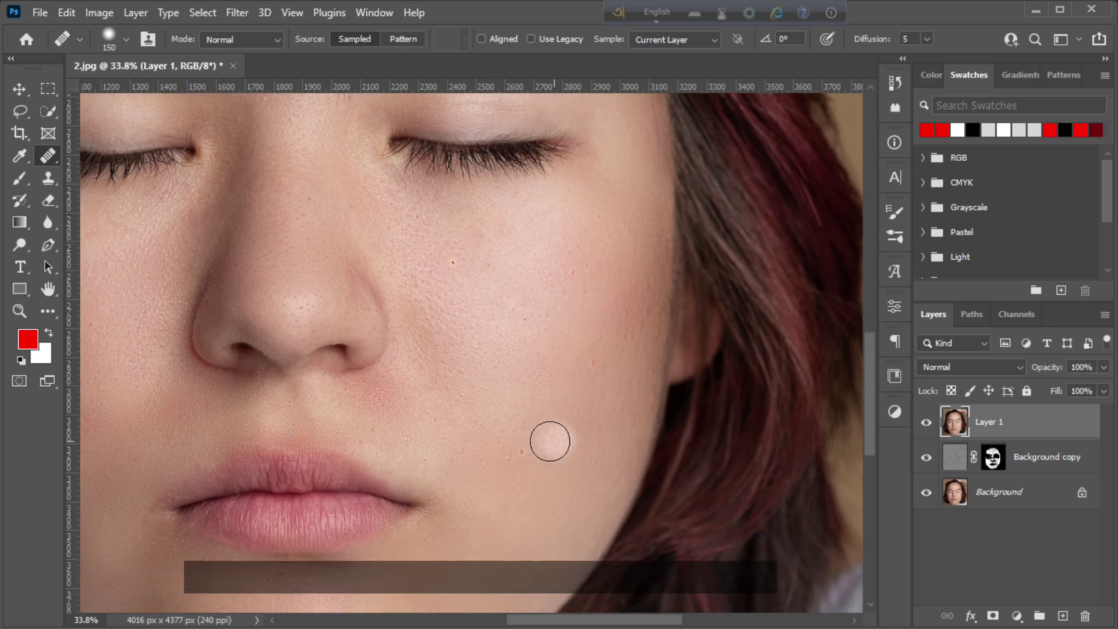
pyautogui.keyDown('alt'); pyautogui.click(511, 422); pyautogui.keyUp('alt')
pyautogui.click(520, 453)
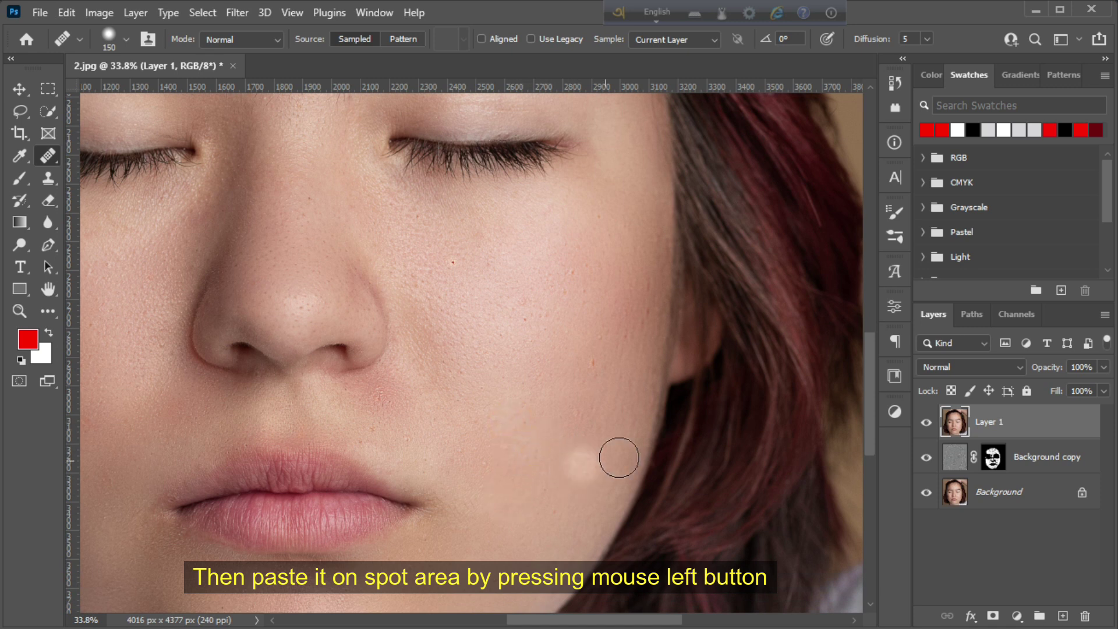
# - Heal the small spots along the outer right-hand cheek using clear skin sampled beside them
pyautogui.scroll(2, 601, 435)
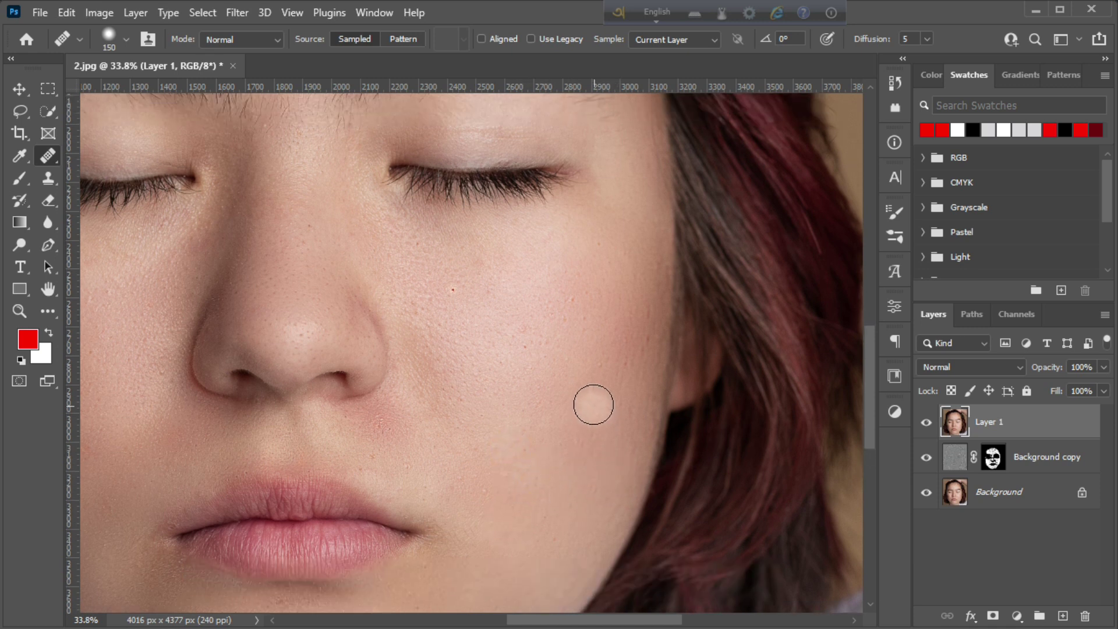
pyautogui.keyDown('alt'); pyautogui.click(595, 364); pyautogui.keyUp('alt')
pyautogui.click(592, 387)
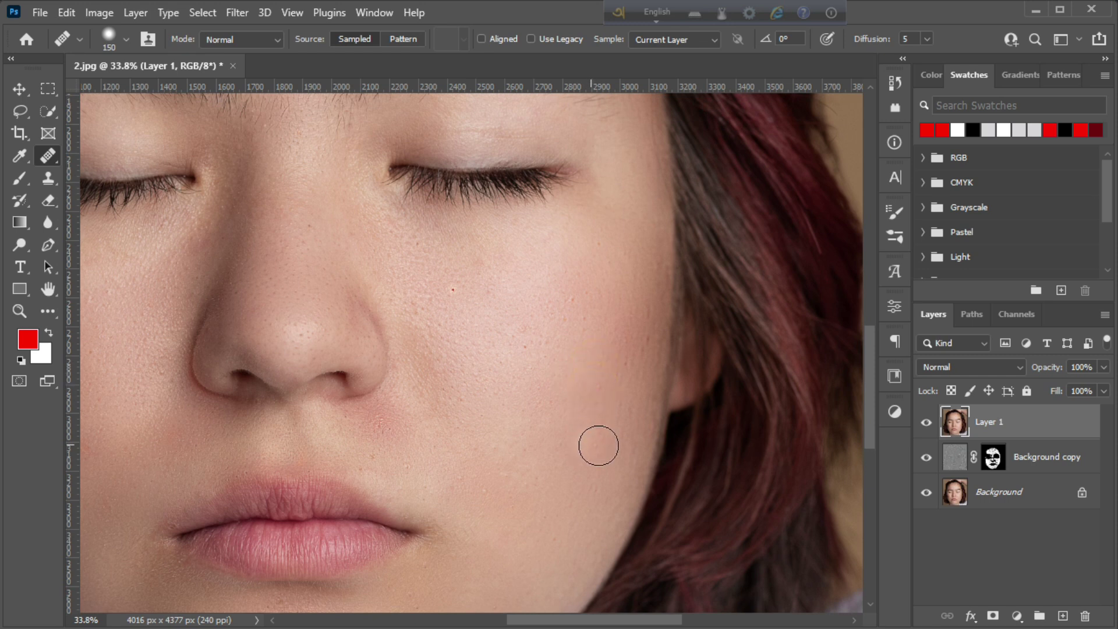
pyautogui.click(645, 334)
pyautogui.scroll(1, 574, 457)
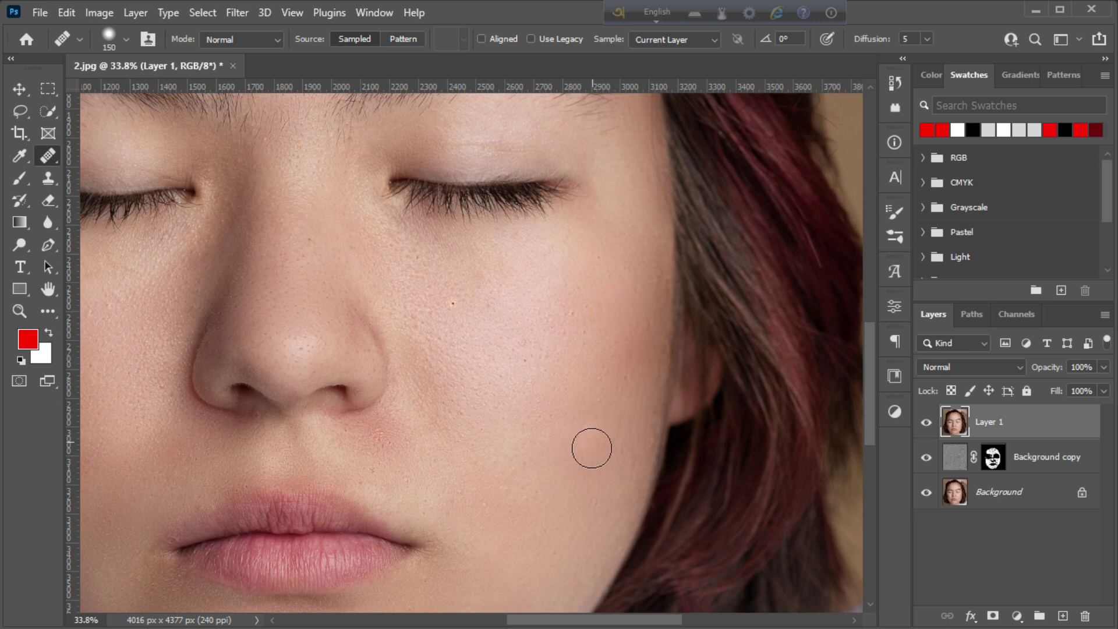
# - Heal the small blemishes on the middle of the left-hand cheek with the Healing Brush, using clear skin sampled nearby
pyautogui.press('z')
pyautogui.moveTo(502, 365); pyautogui.dragTo(460, 391)
pyautogui.scroll(3, 370, 339)
pyautogui.moveTo(372, 227); pyautogui.dragTo(408, 295)
pyautogui.moveTo(217, 337); pyautogui.dragTo(223, 355)
pyautogui.click(48, 155)
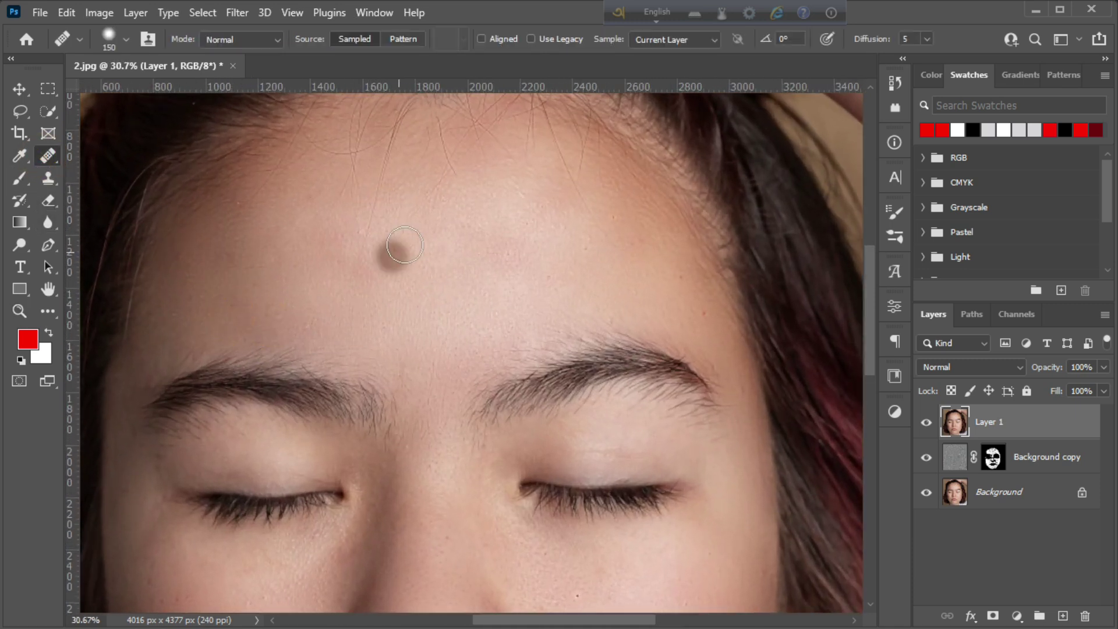
pyautogui.scroll(-5, 462, 274)
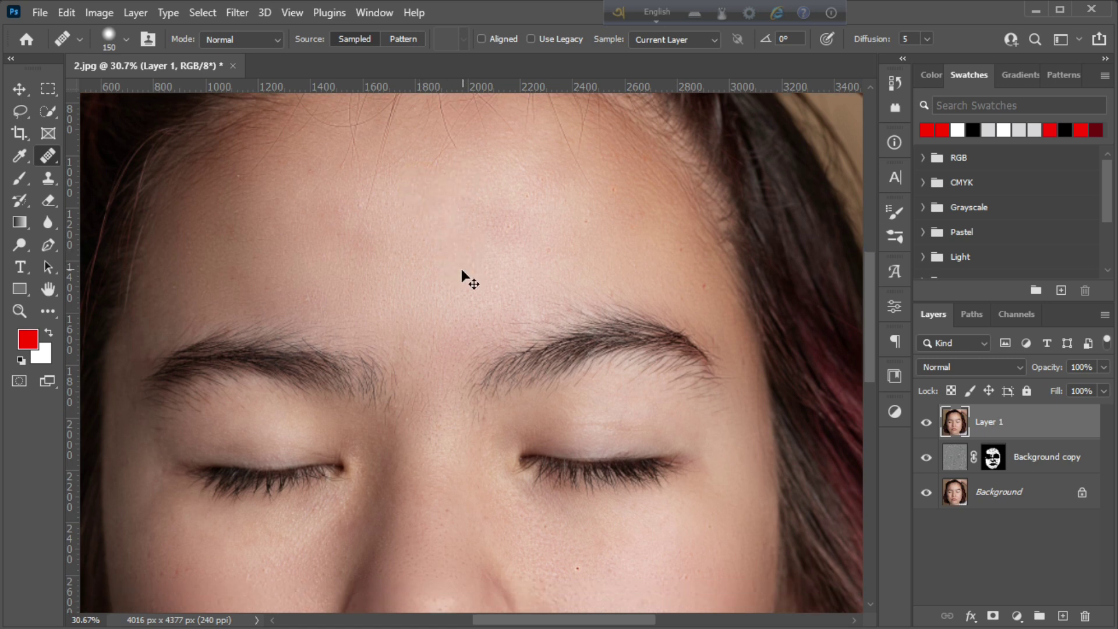
pyautogui.scroll(-8, 477, 306)
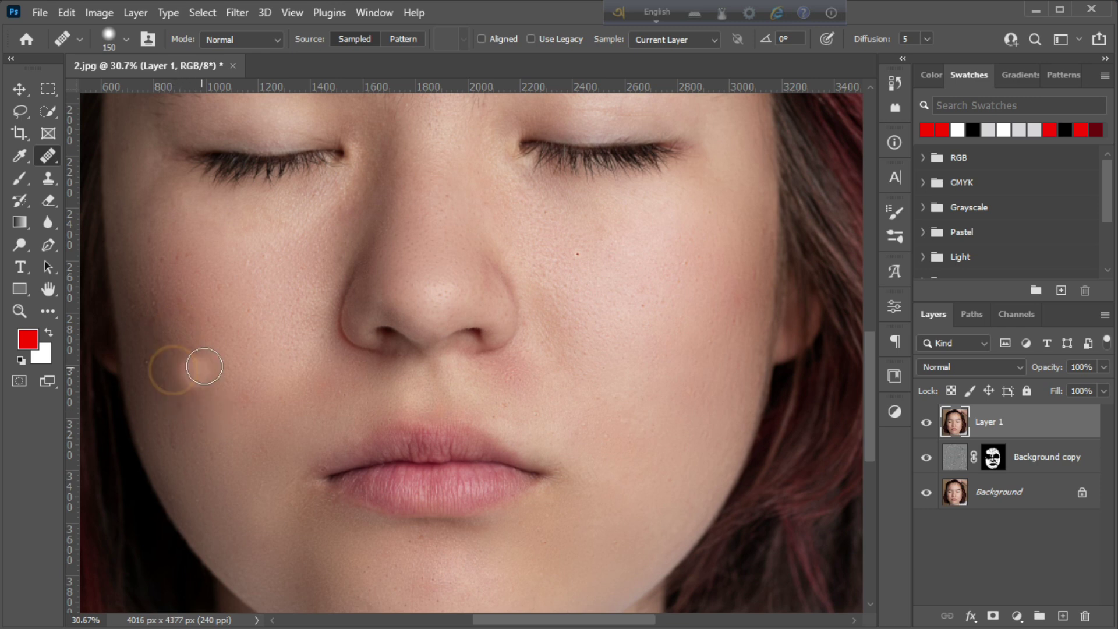
pyautogui.click(175, 370)
pyautogui.keyDown('alt'); pyautogui.click(214, 293); pyautogui.keyUp('alt')
pyautogui.moveTo(185, 296); pyautogui.dragTo(189, 323)
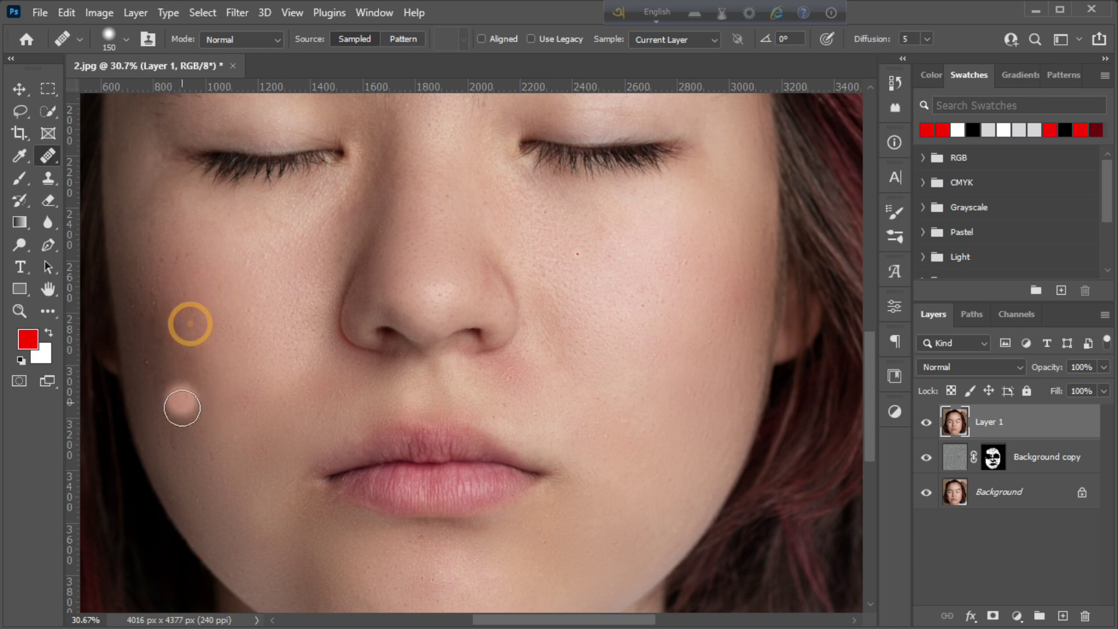
# - Sample clear skin and heal the remaining spots along the lower and outer left-hand cheek
pyautogui.click(249, 458)
pyautogui.keyDown('alt'); pyautogui.click(200, 436); pyautogui.keyUp('alt')
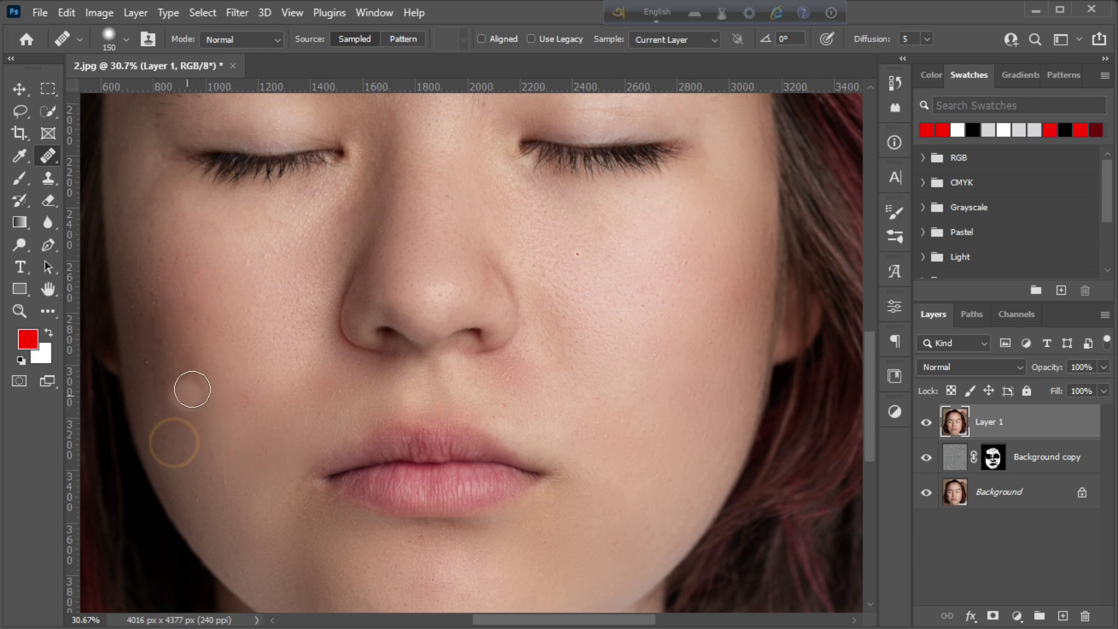
pyautogui.click(183, 407)
pyautogui.scroll(1, 187, 379)
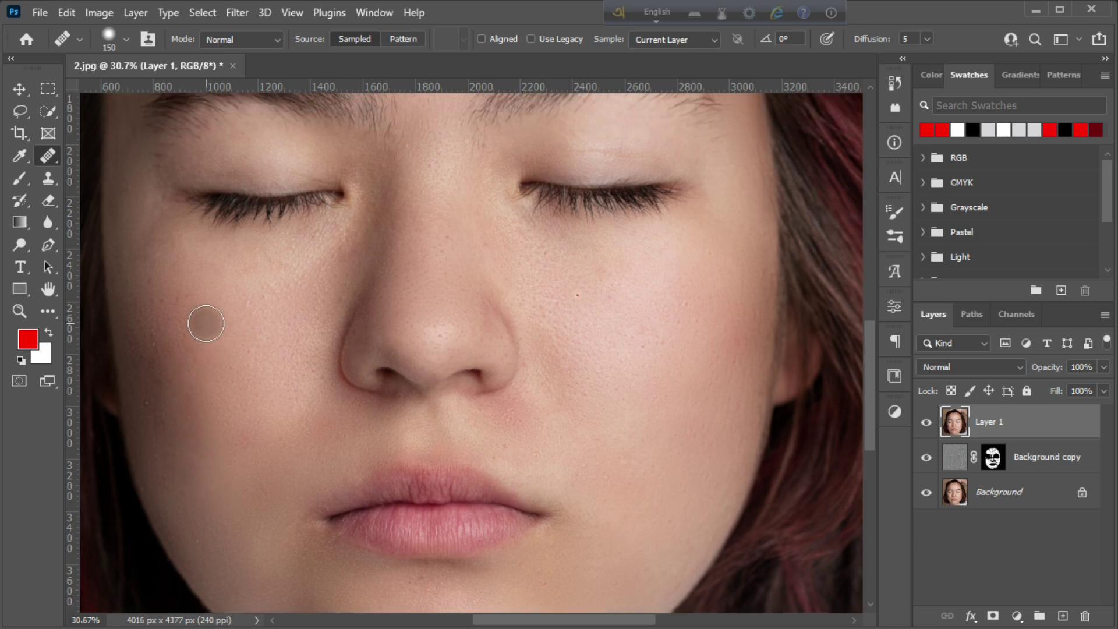
pyautogui.keyDown('alt'); pyautogui.click(155, 342); pyautogui.keyUp('alt')
pyautogui.click(157, 356)
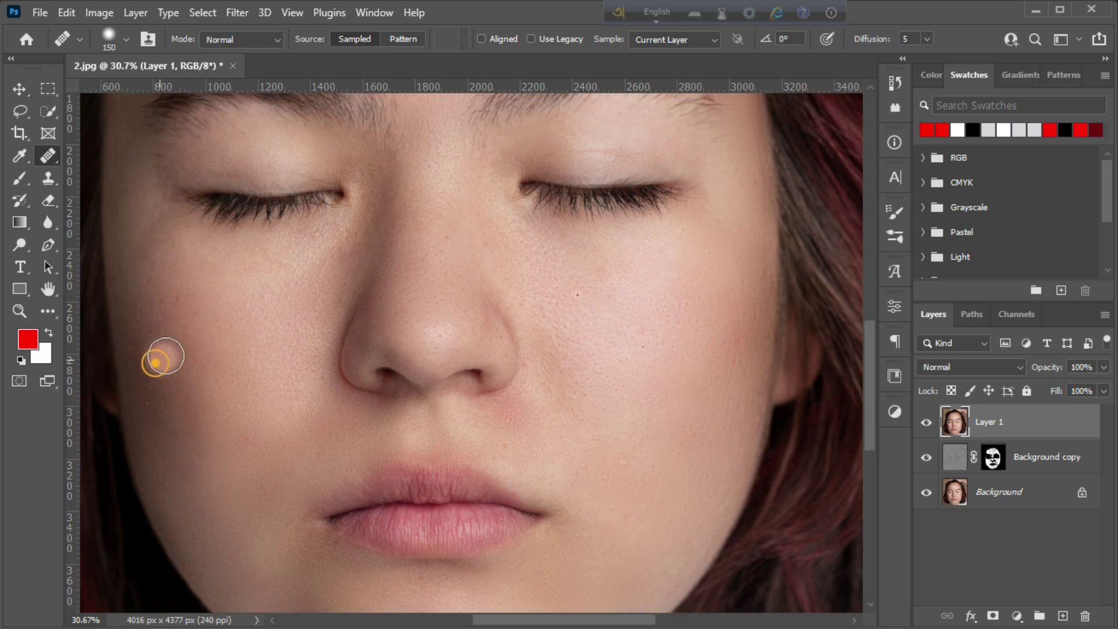
# - Open the Camera Raw Filter for the healed merged layer
pyautogui.scroll(1, 219, 429)
pyautogui.moveTo(216, 335); pyautogui.dragTo(161, 367)
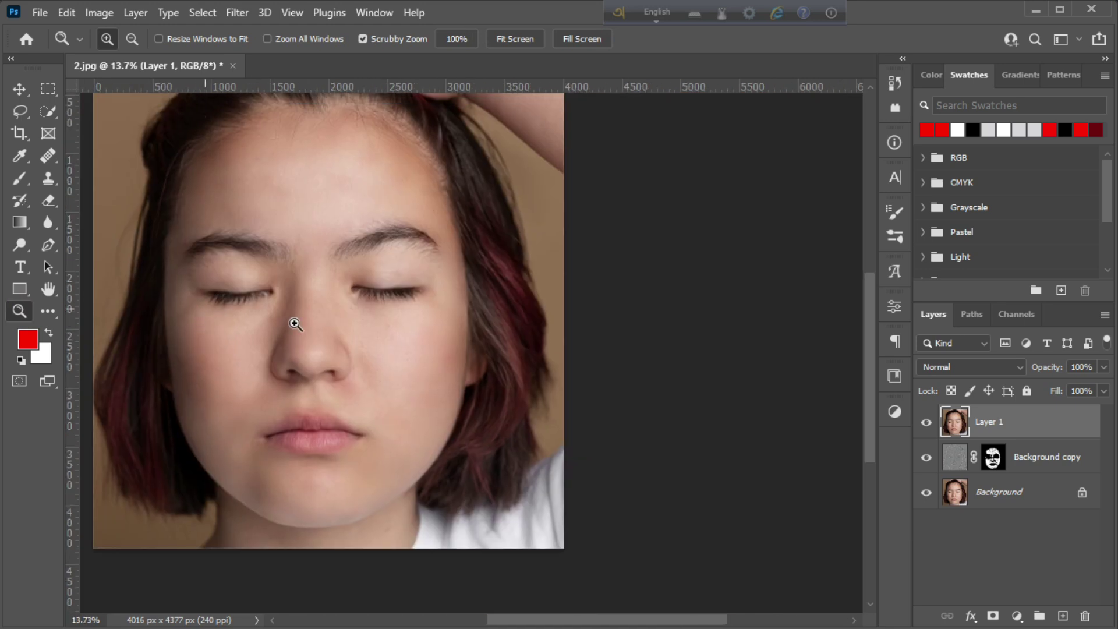
pyautogui.moveTo(443, 379); pyautogui.dragTo(410, 366)
pyautogui.moveTo(138, 227); pyautogui.dragTo(175, 265)
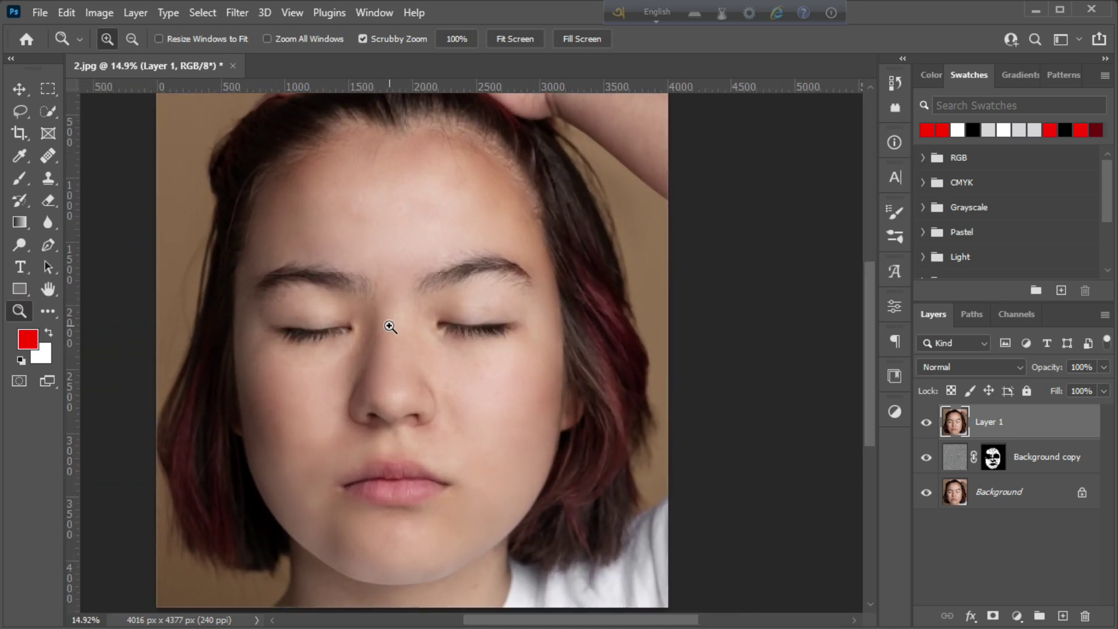
pyautogui.moveTo(391, 327); pyautogui.dragTo(392, 344)
pyautogui.click(236, 12)
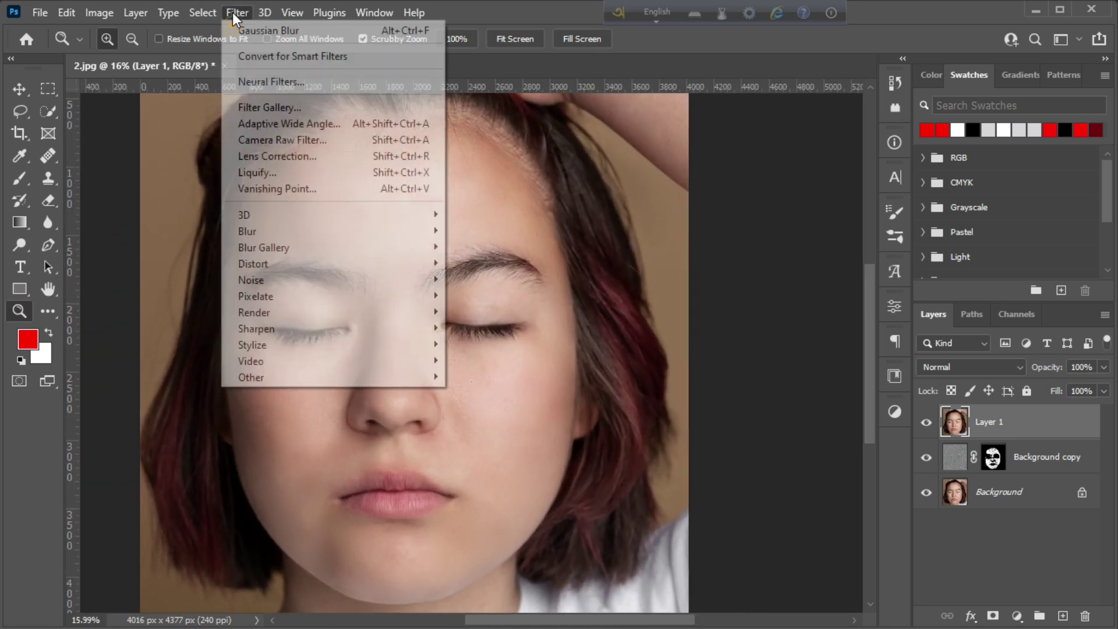
pyautogui.click(281, 141)
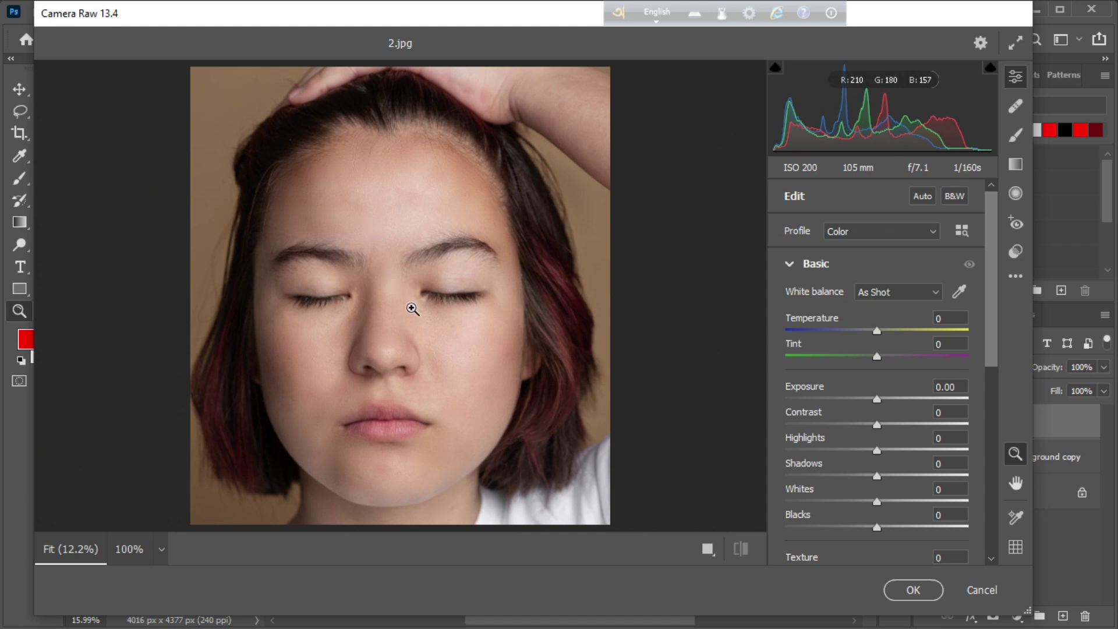
# - Raise the skin's Texture to +70 in the Camera Raw Filter and compare it with the default settings
pyautogui.moveTo(419, 322); pyautogui.dragTo(483, 400)
pyautogui.scroll(-5, 370, 350)
pyautogui.scroll(5, 367, 356)
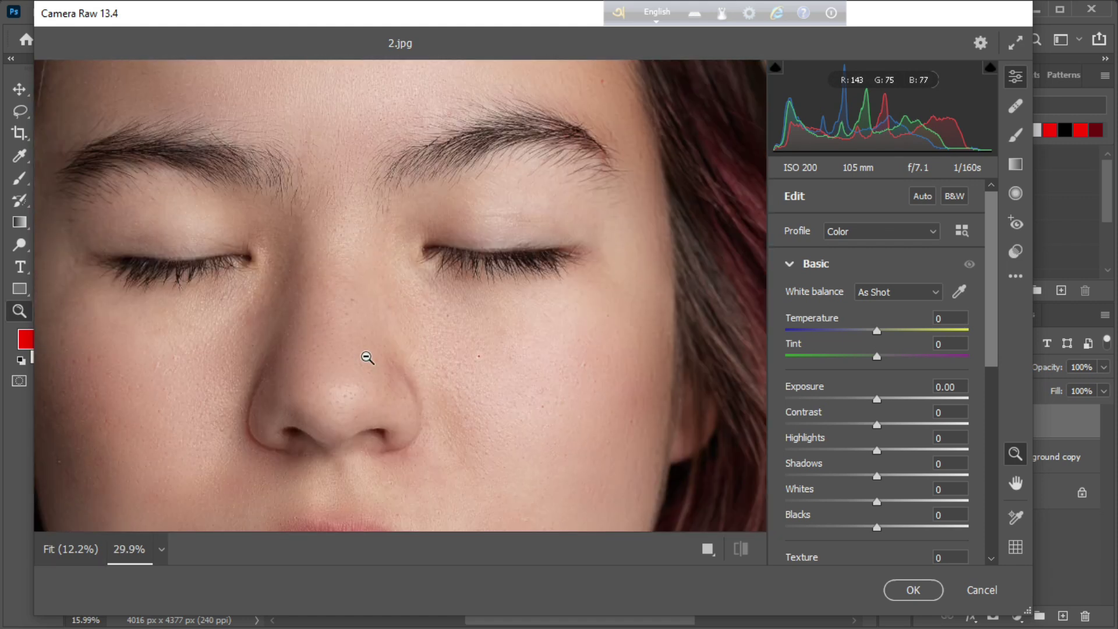
pyautogui.moveTo(366, 357); pyautogui.dragTo(349, 356)
pyautogui.scroll(-4, 349, 357)
pyautogui.moveTo(239, 320); pyautogui.dragTo(254, 334)
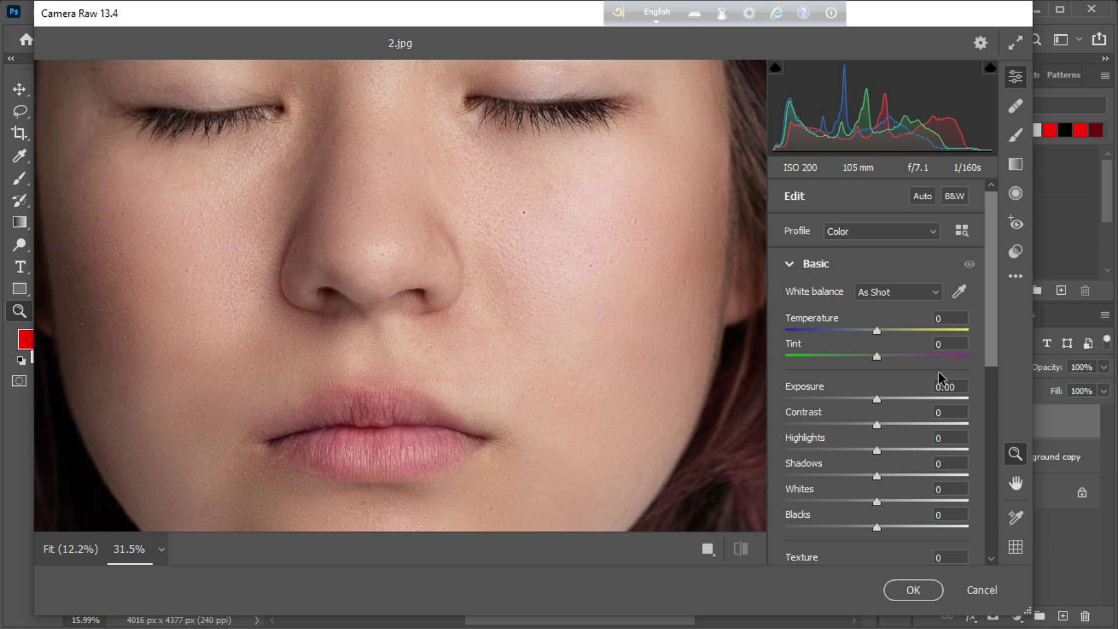
pyautogui.scroll(-2, 896, 511)
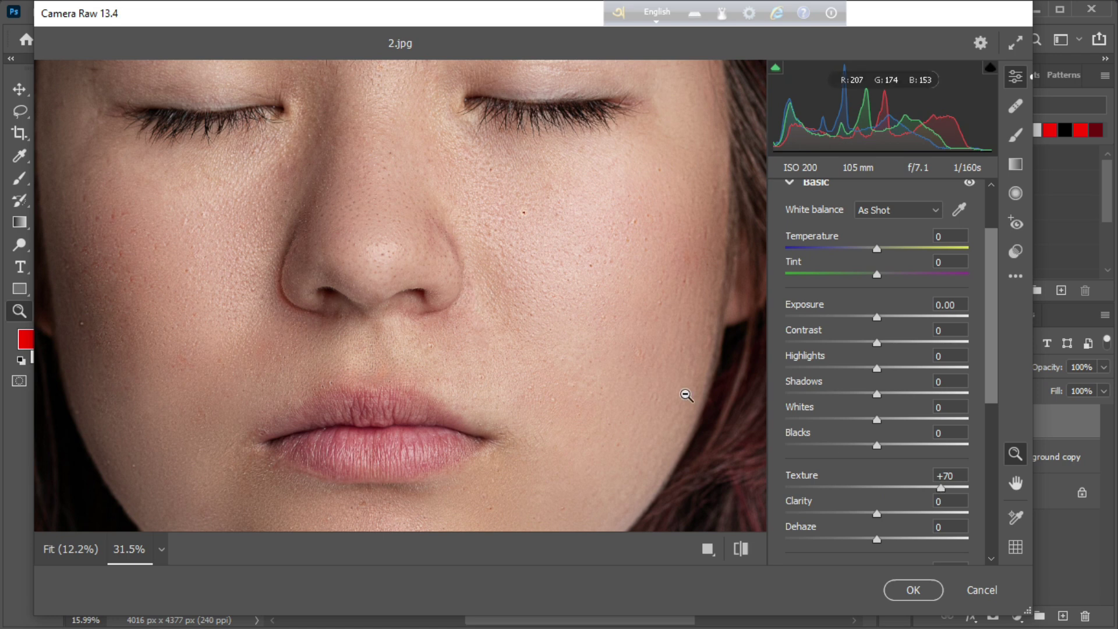
pyautogui.click(741, 549)
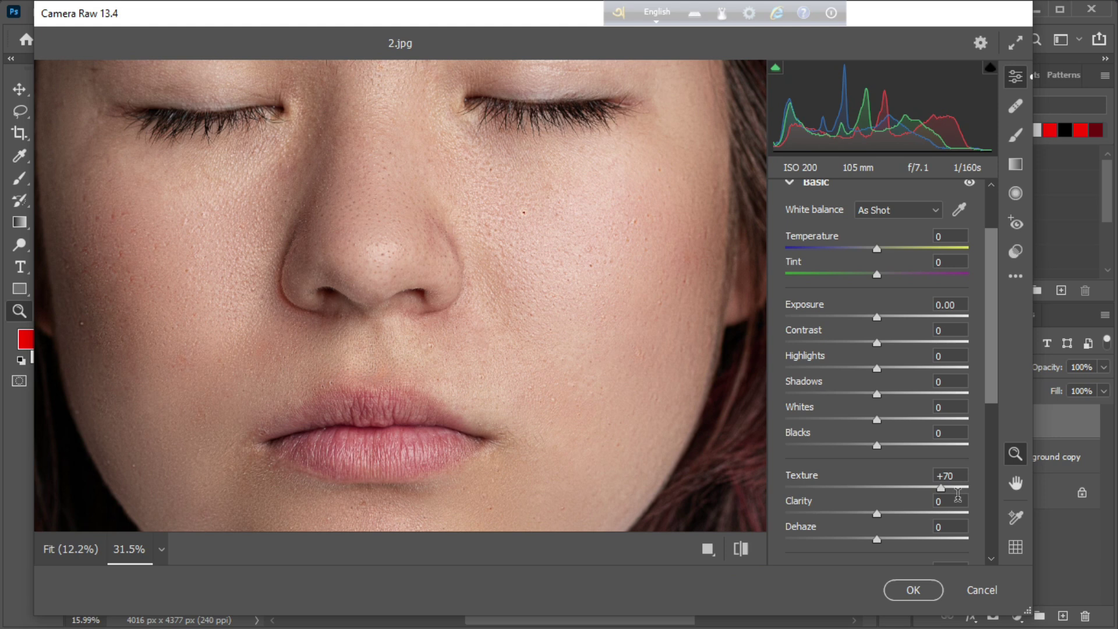
# - Set Clarity to -16, compare the result with the default settings, and apply the Camera Raw Filter
pyautogui.click(876, 517)
pyautogui.moveTo(878, 516)
pyautogui.mouseDown()
pyautogui.moveTo(847, 518)
pyautogui.moveTo(861, 520)
pyautogui.mouseUp()
pyautogui.click(739, 548)
pyautogui.click(739, 549)
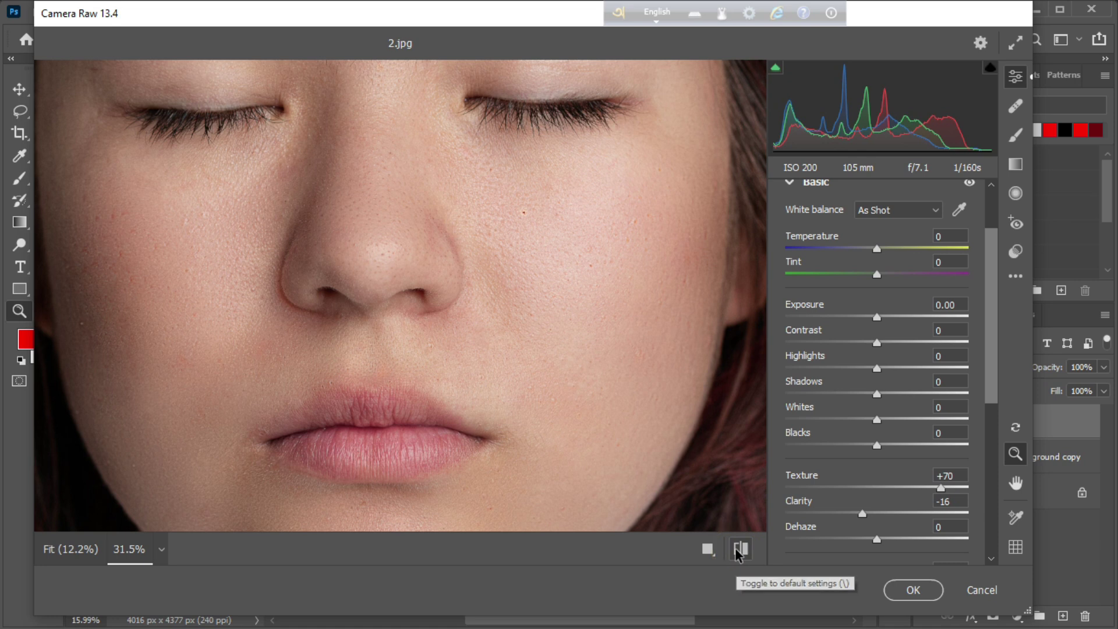
pyautogui.click(922, 589)
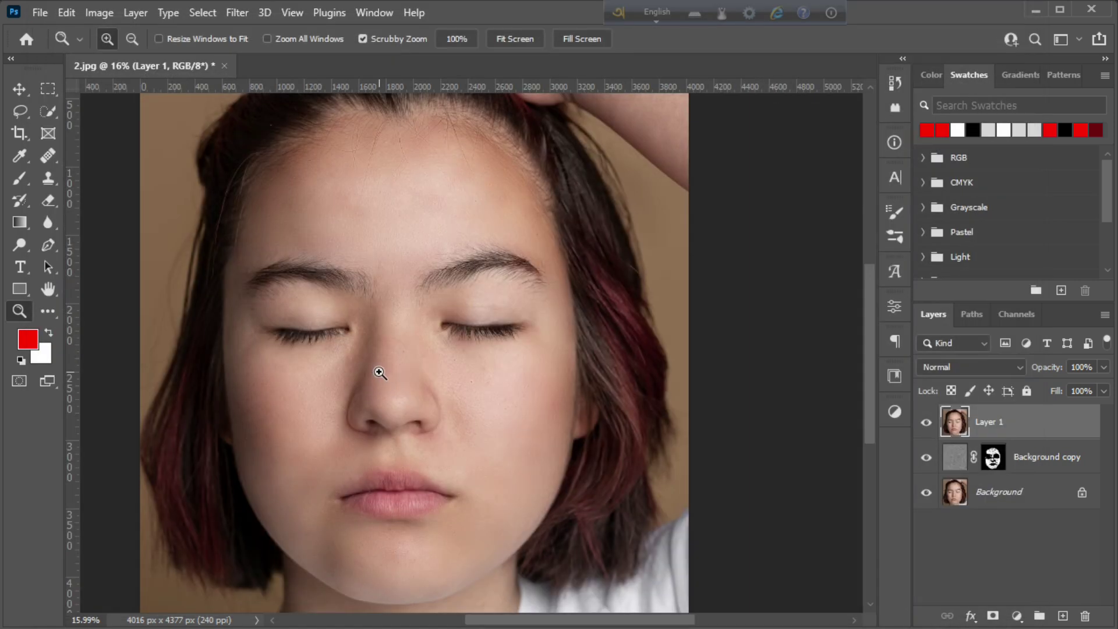
# - Trace the lower lip's edge from the left-hand to the right-hand mouth corner with the Pen tool in Shape mode
pyautogui.scroll(-3, 380, 370)
pyautogui.moveTo(362, 392); pyautogui.dragTo(589, 569)
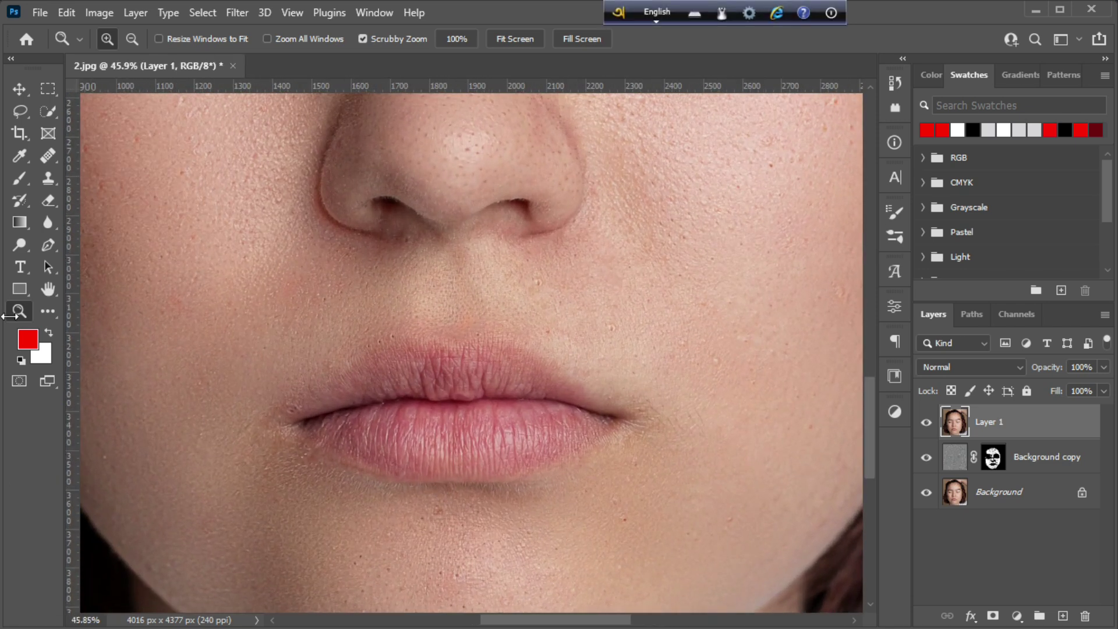
pyautogui.click(50, 248)
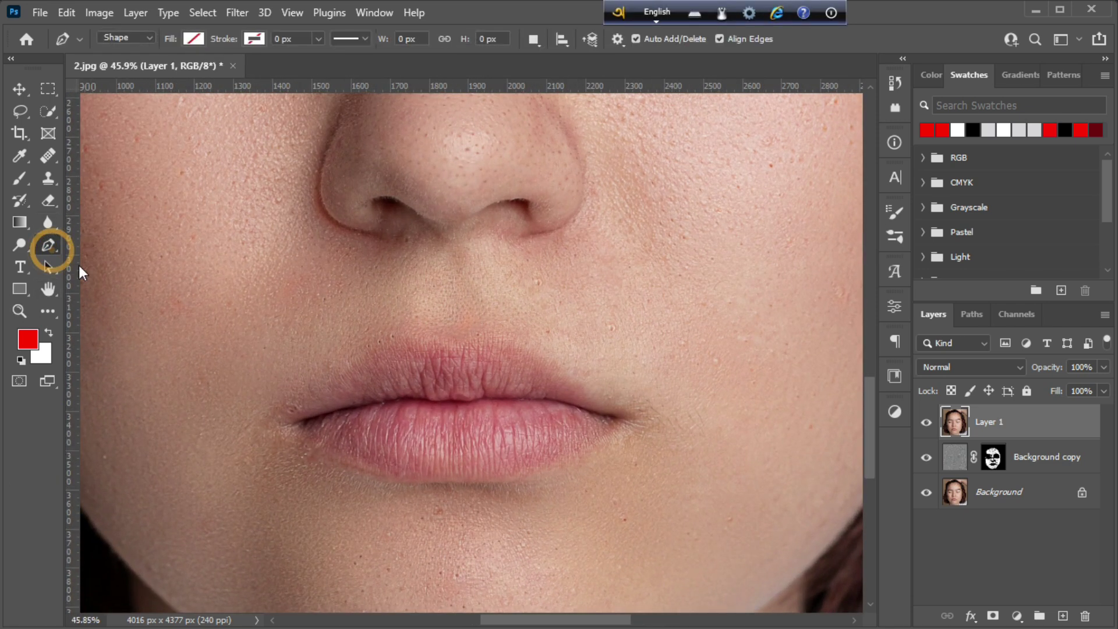
pyautogui.click(291, 426)
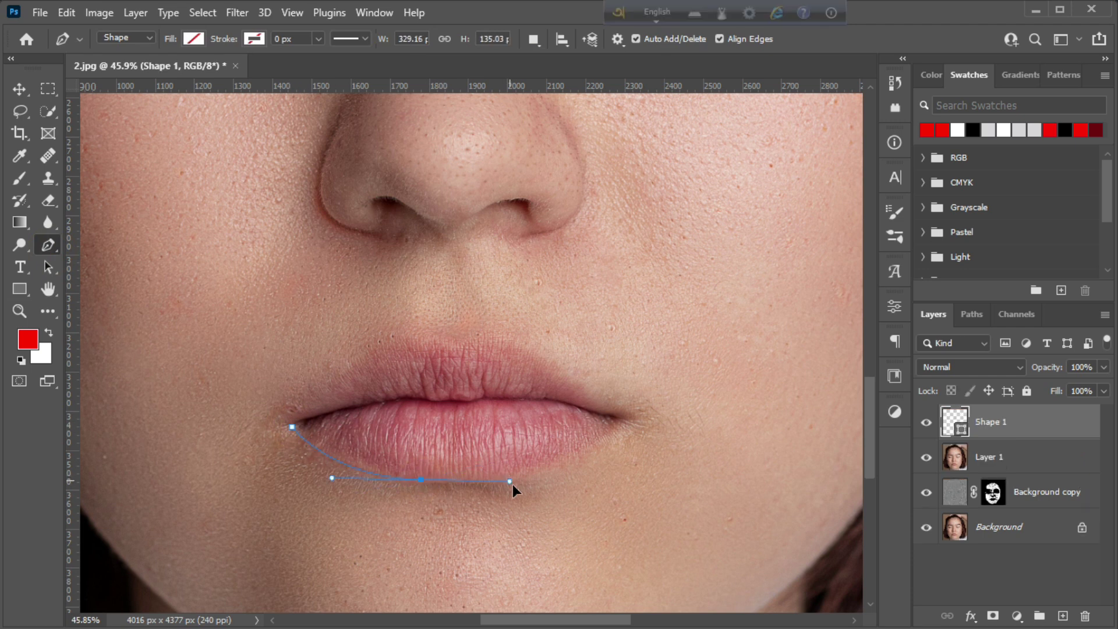
pyautogui.moveTo(474, 484); pyautogui.dragTo(547, 472)
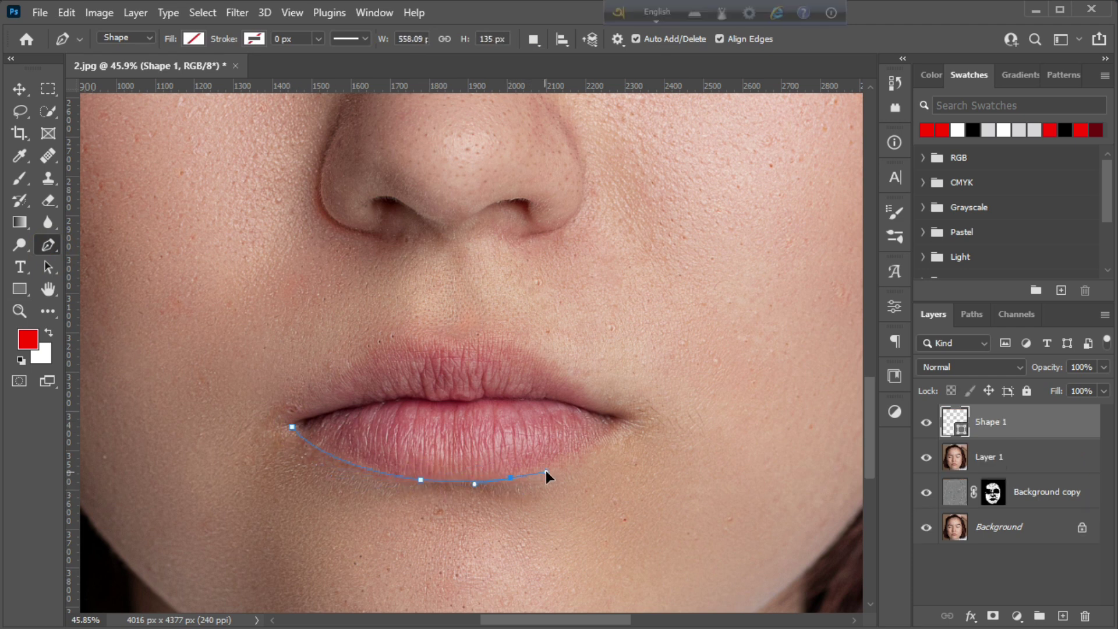
pyautogui.moveTo(646, 393); pyautogui.dragTo(661, 380)
pyautogui.keyDown('alt'); pyautogui.click(623, 422); pyautogui.keyUp('alt')
pyautogui.click(632, 417)
# - Continue the pen outline along the upper lip's edge and its central dip back to the left-hand mouth corner
pyautogui.moveTo(546, 357); pyautogui.dragTo(519, 343)
pyautogui.click(547, 356)
pyautogui.moveTo(417, 368); pyautogui.dragTo(416, 369)
pyautogui.click(462, 343)
pyautogui.moveTo(351, 380); pyautogui.dragTo(346, 376)
pyautogui.click(378, 347)
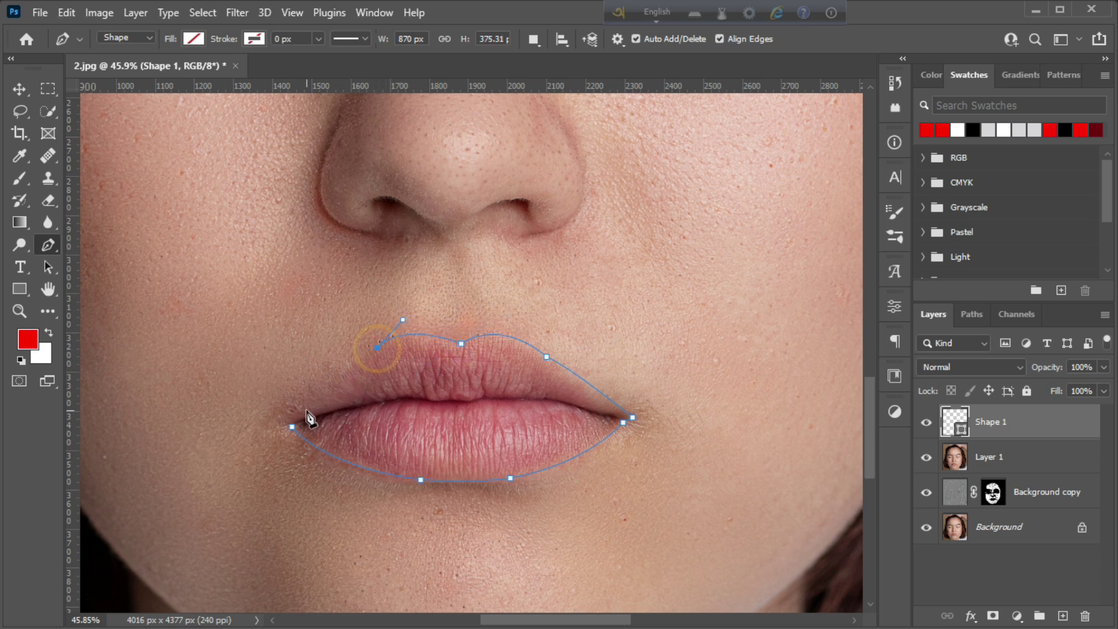
pyautogui.click(285, 417)
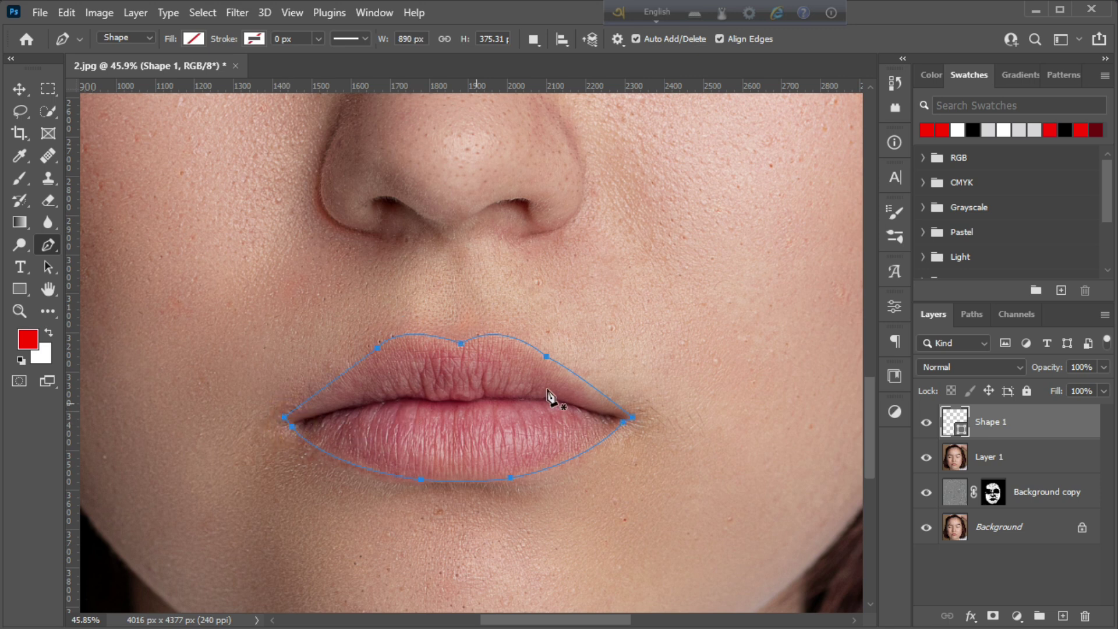
# - Fill the lip shape with red and set its layer's blend mode to Multiply
pyautogui.click(194, 38)
pyautogui.click(72, 92)
pyautogui.press('Return')
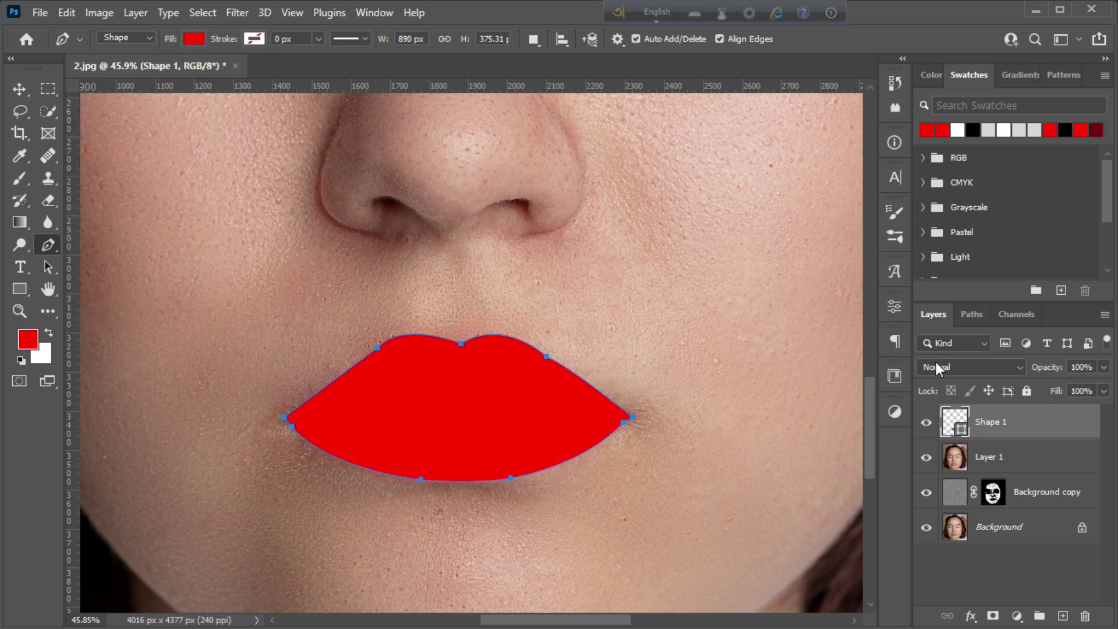
pyautogui.click(939, 368)
pyautogui.click(937, 269)
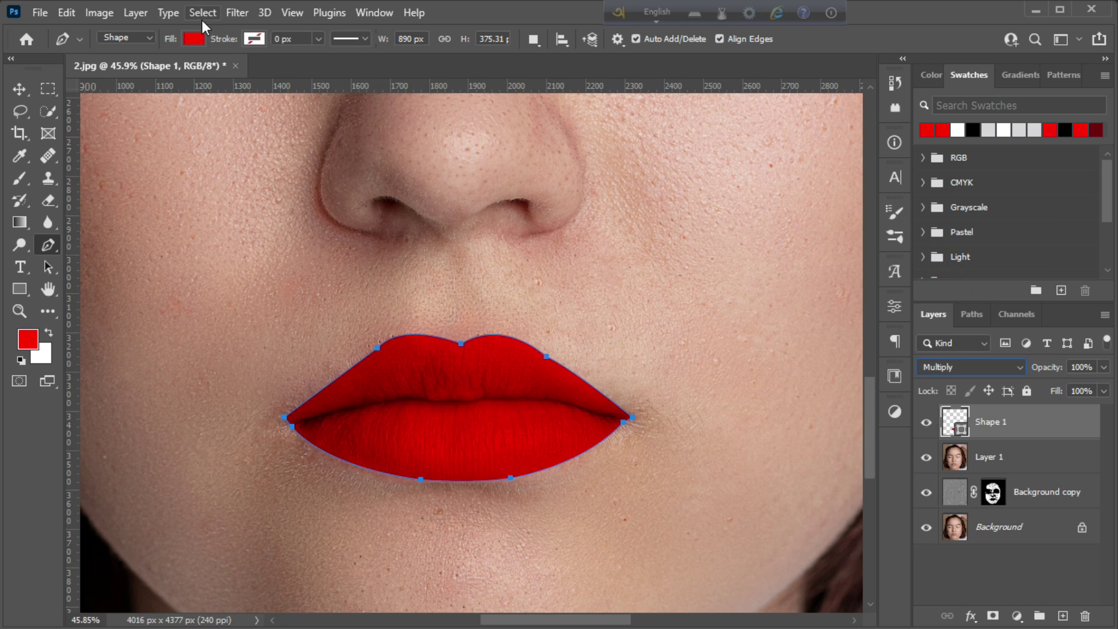
# - Convert the lip shape to a smart object and soften its edges with a 6.0 pixel Gaussian Blur
pyautogui.click(241, 20)
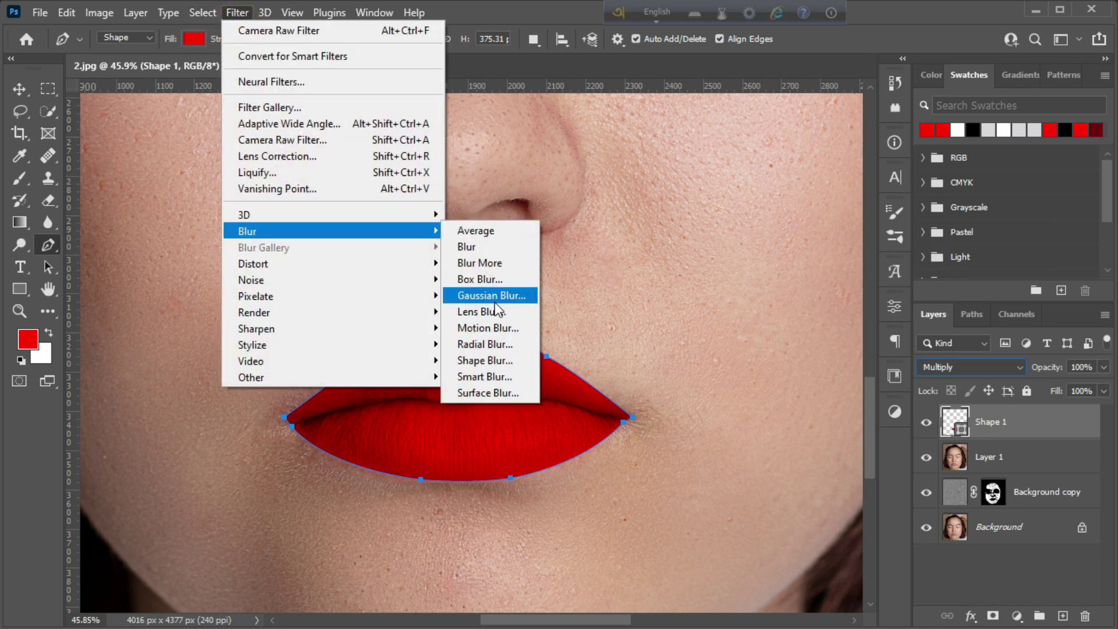
pyautogui.click(512, 303)
pyautogui.click(523, 254)
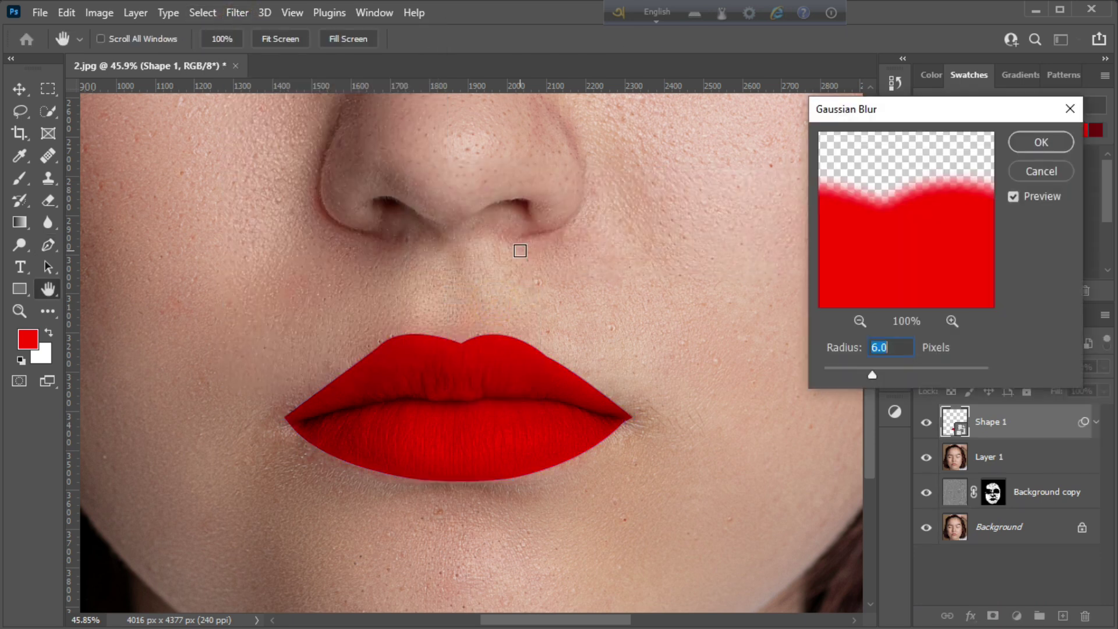
pyautogui.click(1037, 145)
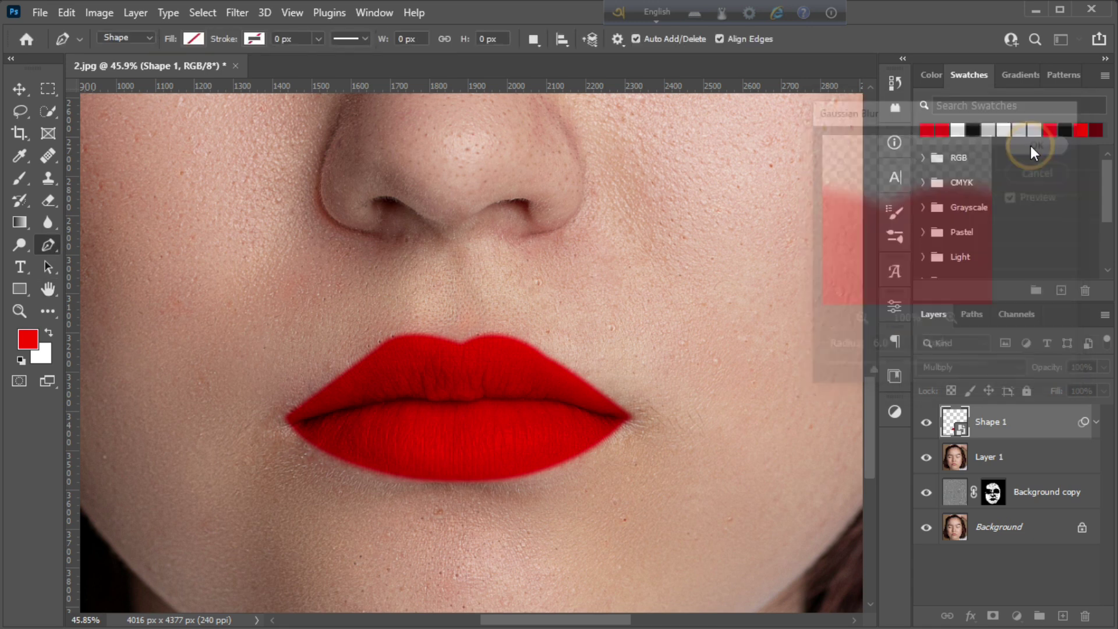
# - Split the lip layer's Blend If sliders for the underlying layer to 0/124 for shadows and 107/245 for highlights, and apply
pyautogui.rightClick(994, 430)
pyautogui.click(847, 22)
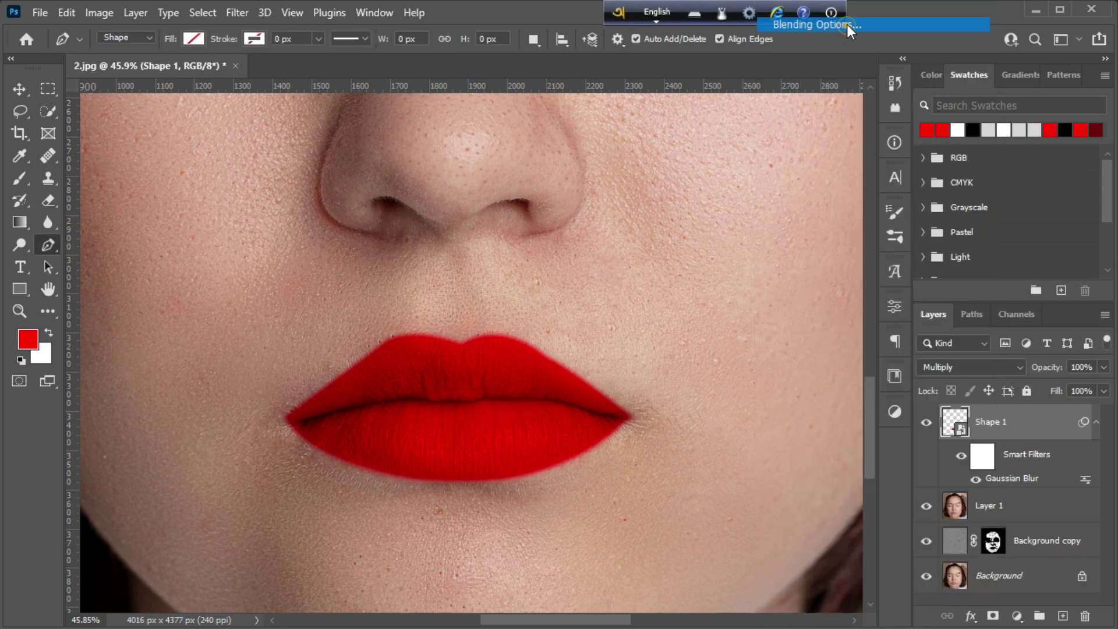
pyautogui.moveTo(562, 70); pyautogui.dragTo(698, 81)
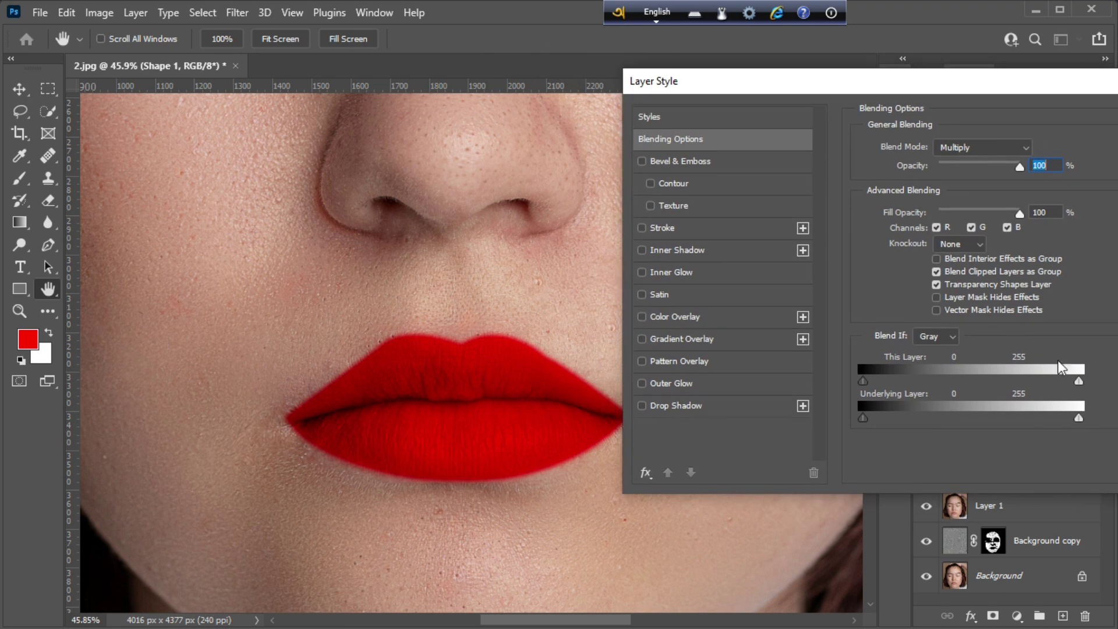
pyautogui.moveTo(1063, 421); pyautogui.dragTo(966, 429)
pyautogui.moveTo(864, 417); pyautogui.dragTo(981, 422)
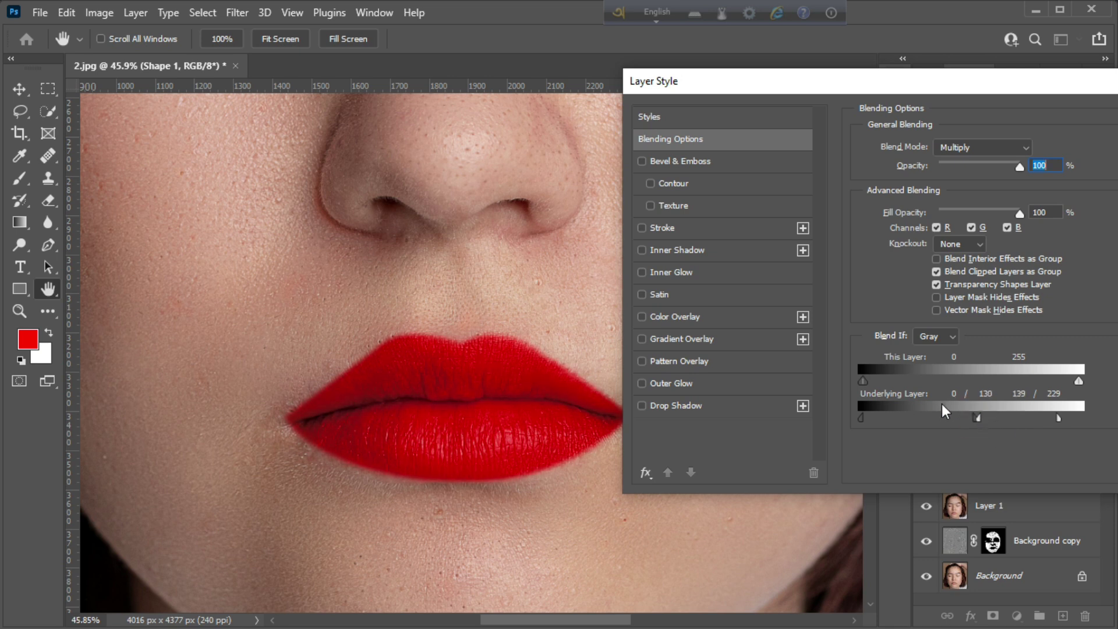
pyautogui.moveTo(1038, 87); pyautogui.dragTo(996, 89)
pyautogui.moveTo(934, 422)
pyautogui.mouseDown()
pyautogui.moveTo(906, 422)
pyautogui.moveTo(924, 425)
pyautogui.mouseUp()
pyautogui.moveTo(1018, 422); pyautogui.dragTo(1027, 425)
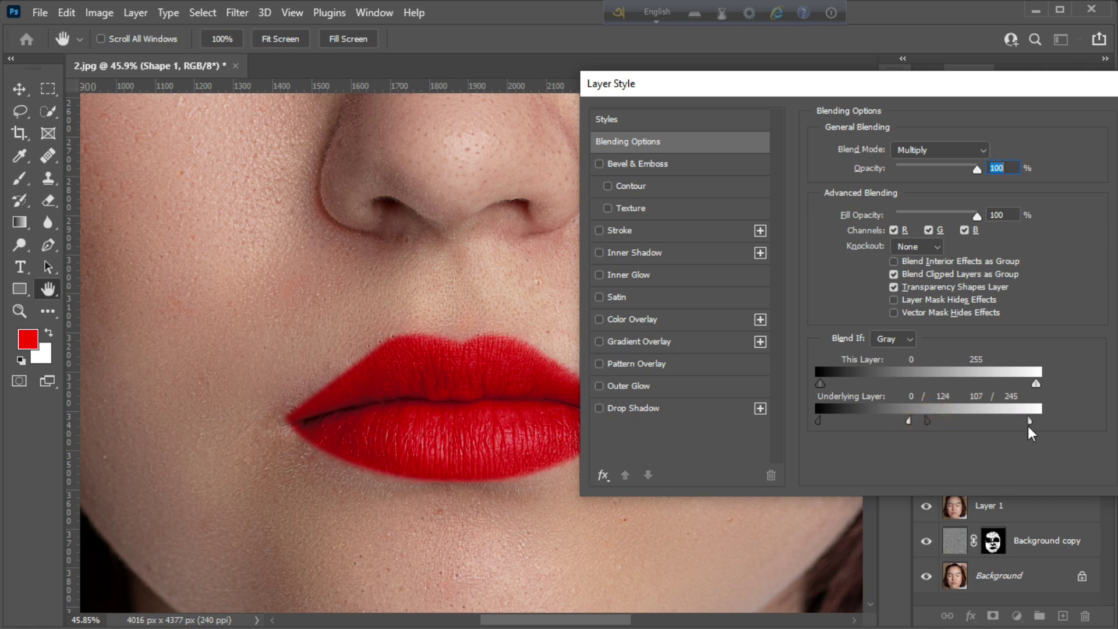
pyautogui.moveTo(1003, 87); pyautogui.dragTo(948, 86)
pyautogui.click(1100, 124)
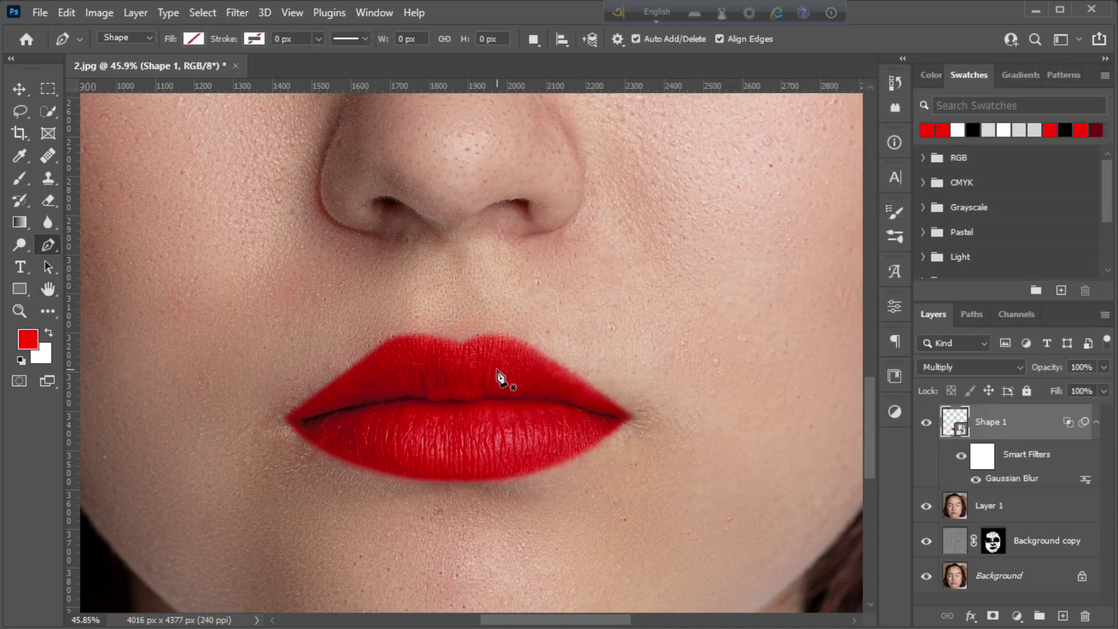
# - Toggle the lip colour layer's visibility to compare, and check the lipstick on the whole face
pyautogui.click(933, 429)
pyautogui.click(933, 428)
pyautogui.click(19, 311)
pyautogui.moveTo(512, 369); pyautogui.dragTo(412, 368)
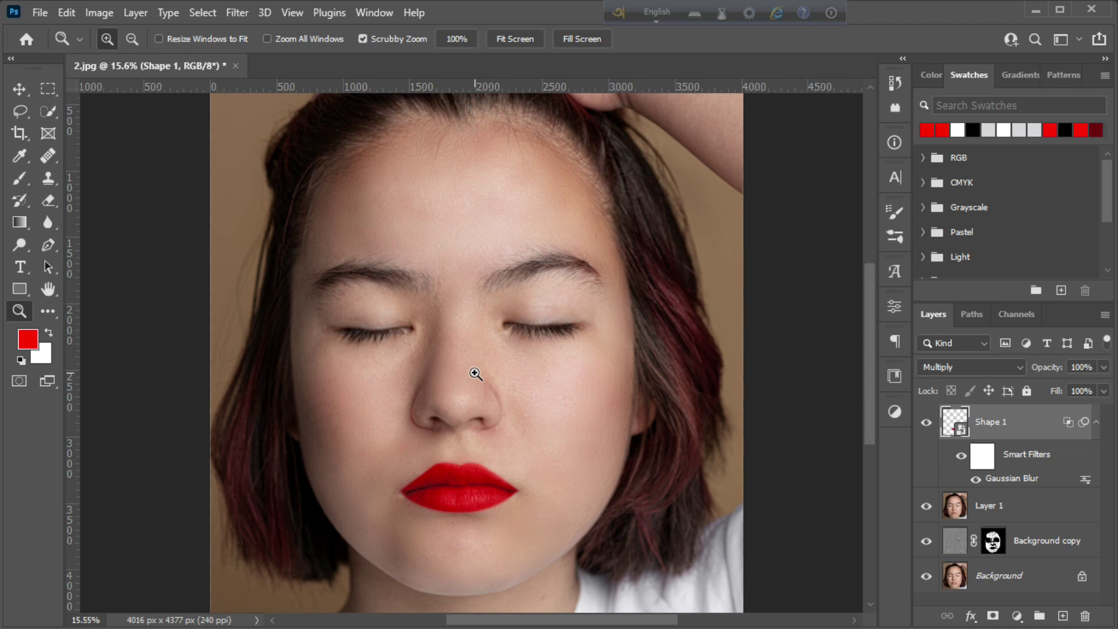